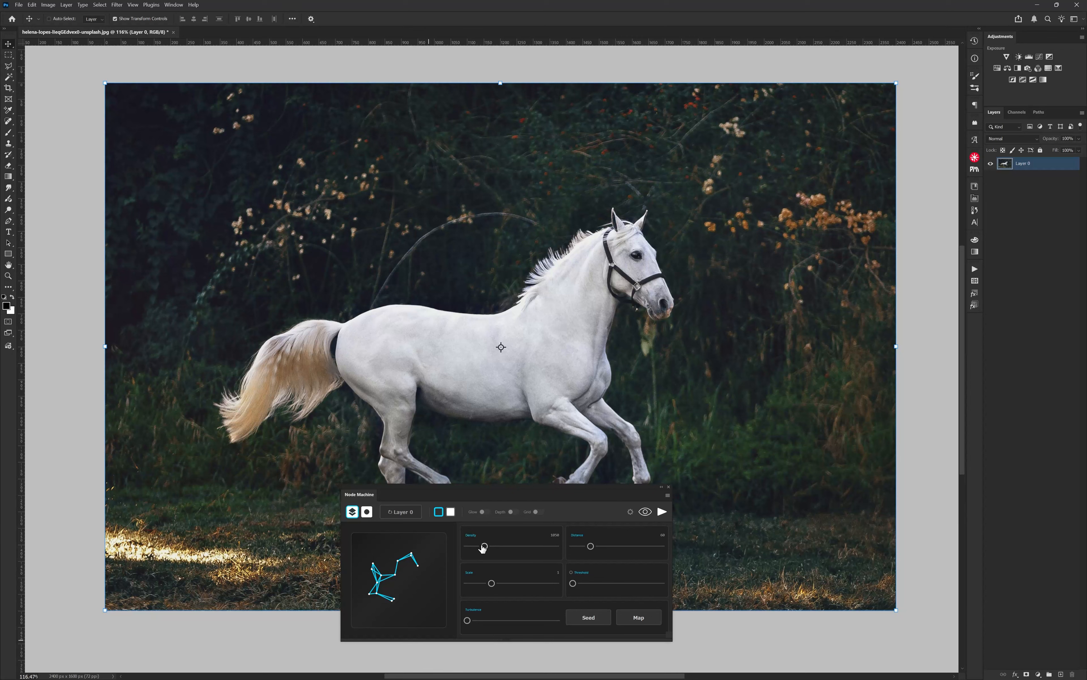
Step: Raise the Node Machine density and connection distance, and set the node scale to 0.75
left_click_drag(483, 547, 508, 547)
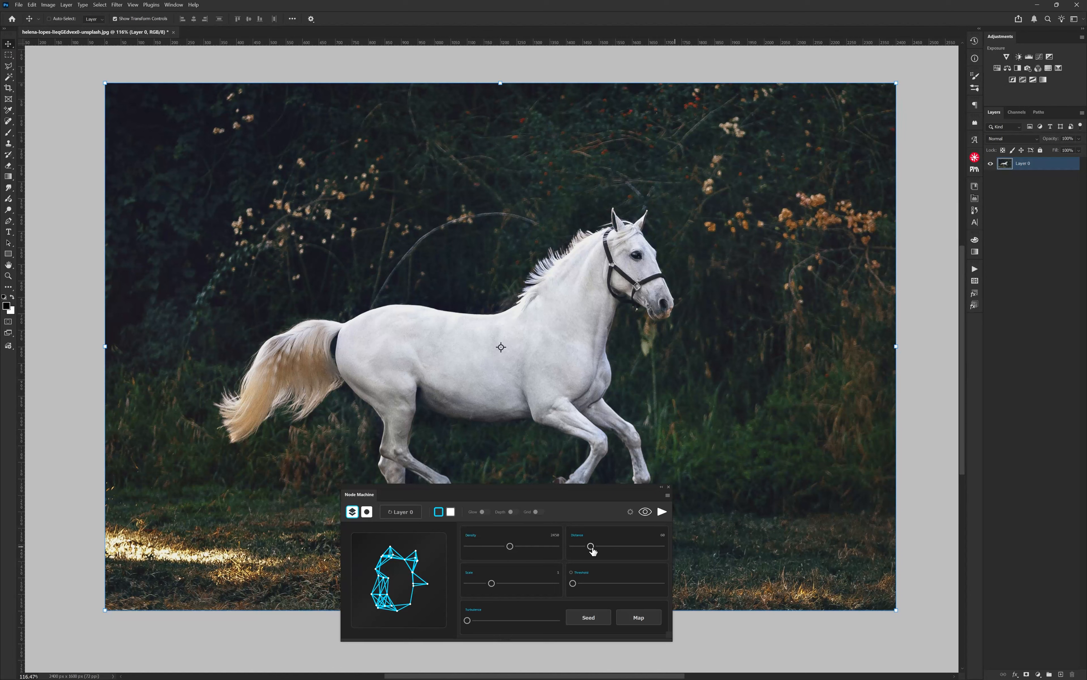
left_click_drag(592, 551, 581, 549)
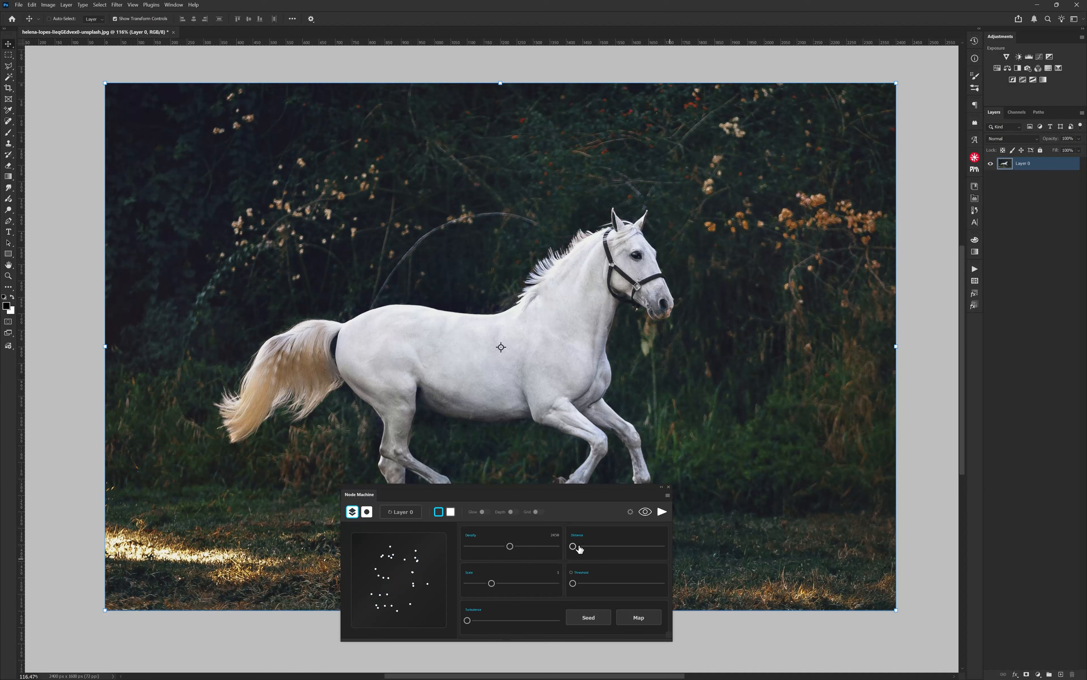
left_click_drag(576, 551, 607, 549)
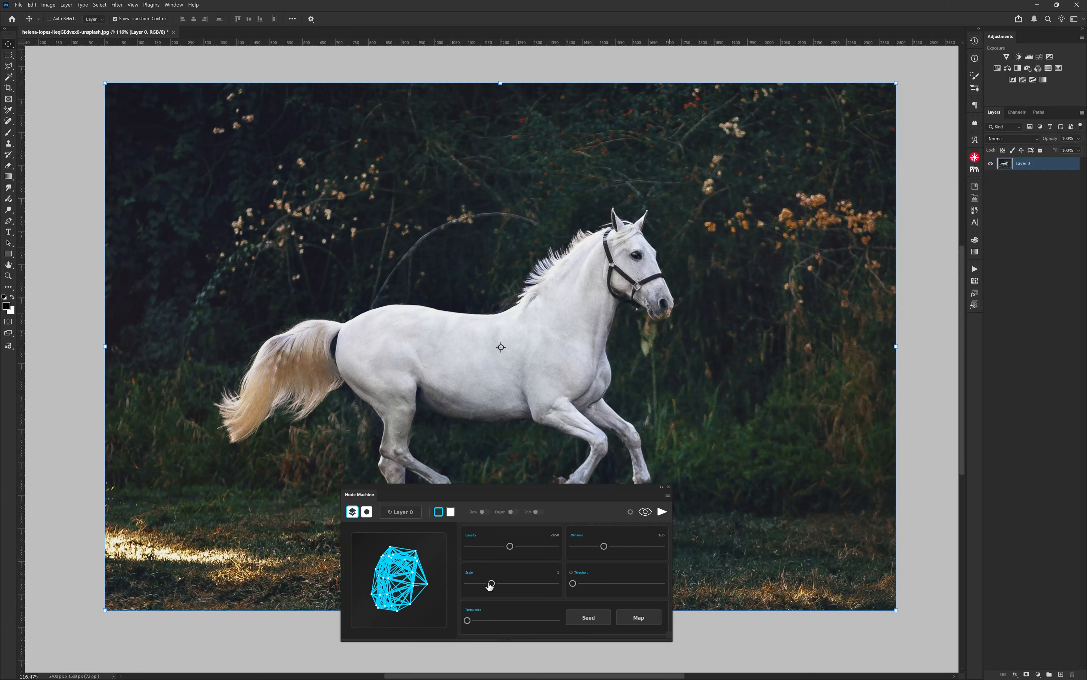
mouse_move(491, 583)
left_mouse_down()
mouse_move(463, 585)
mouse_move(539, 584)
mouse_move(483, 584)
left_mouse_up()
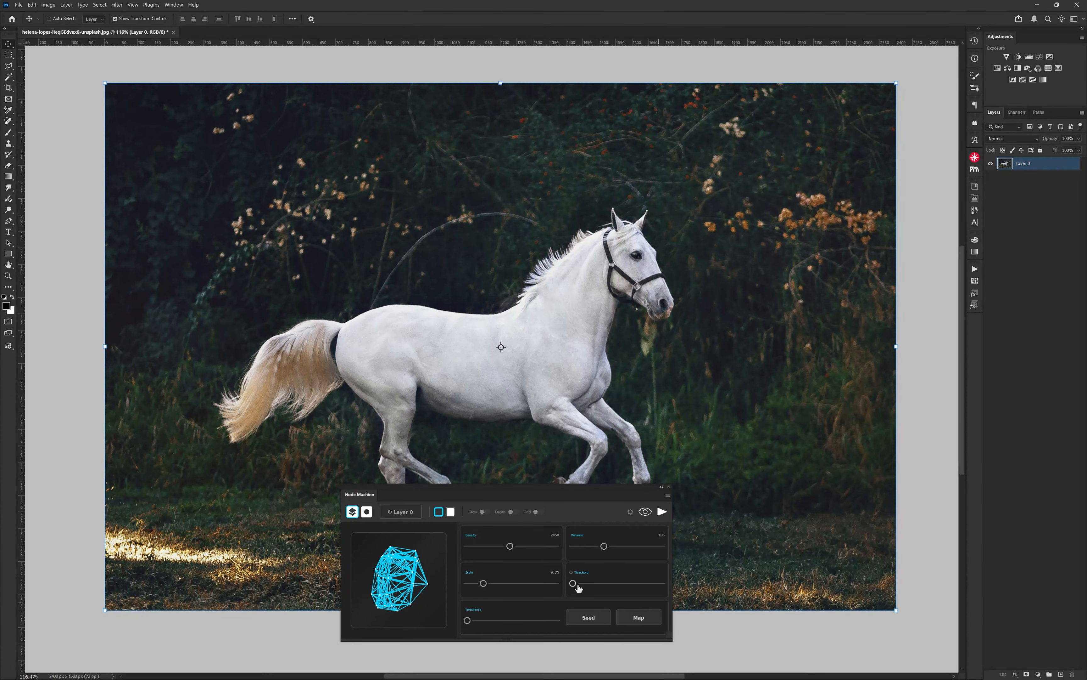
Step: Try Threshold and Invert adjustment layers over the horse photo, and delete both of them
left_click(1037, 79)
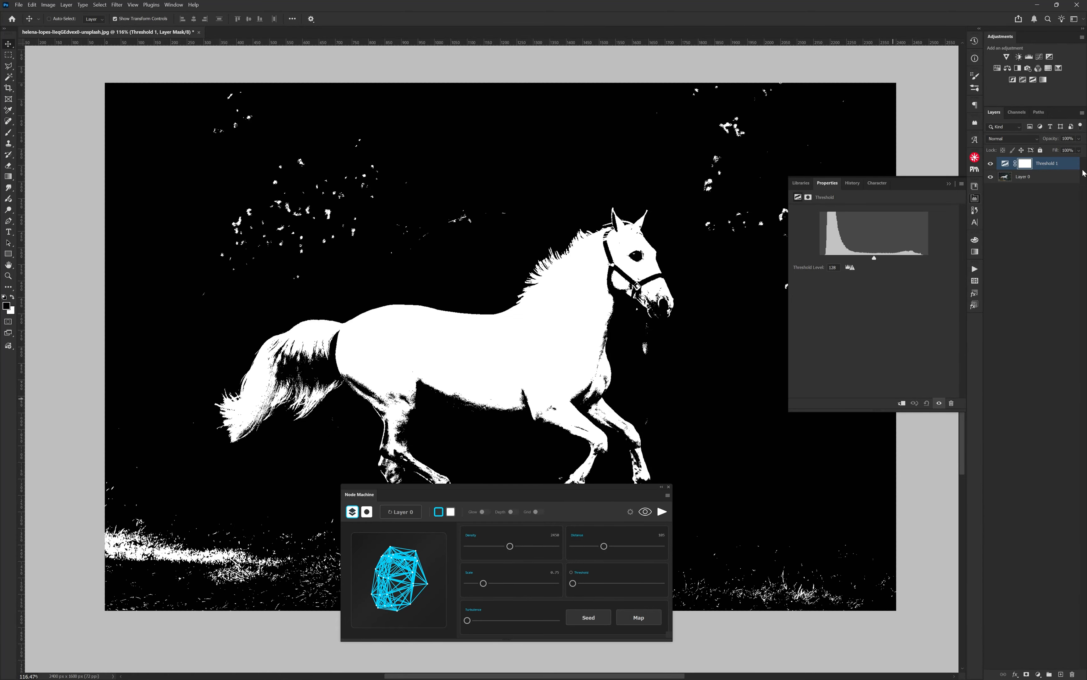
left_click(1012, 79)
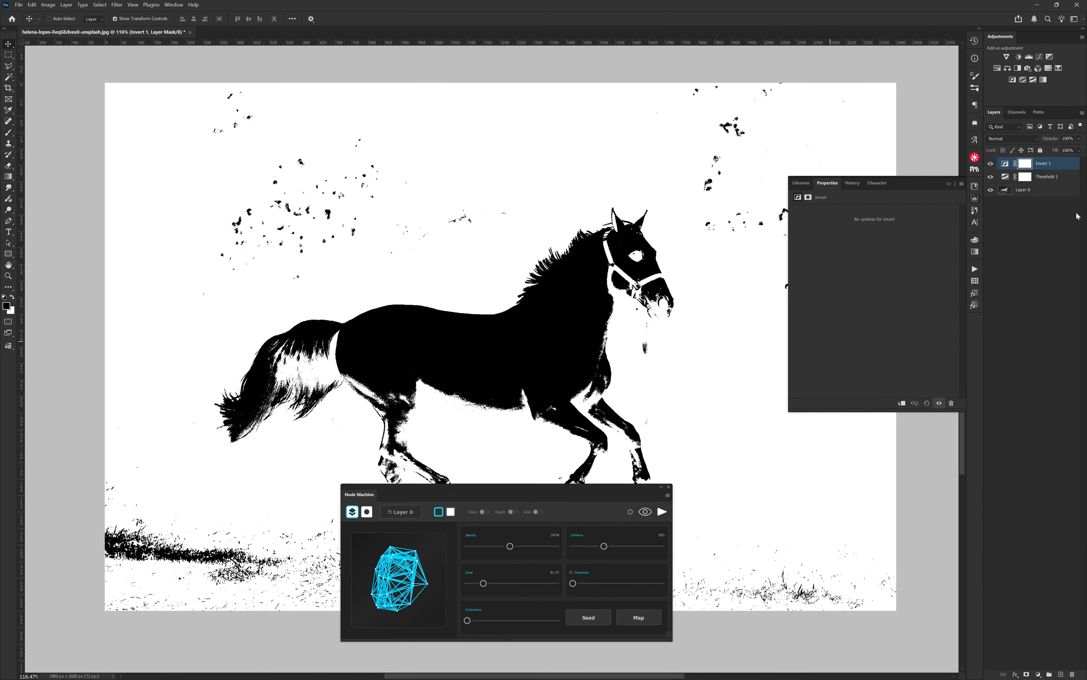
key("Delete")
key("Delete")
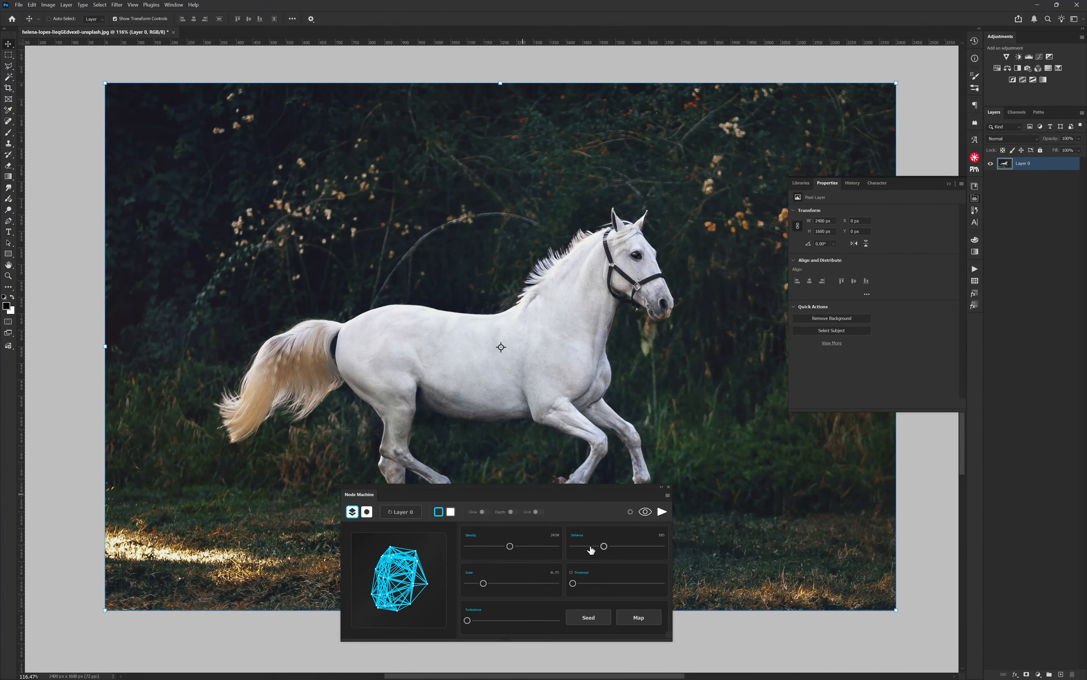
Step: Reduce the connection distance and test turbulence with two new seeds, returning turbulence to zero
left_click_drag(604, 545, 590, 546)
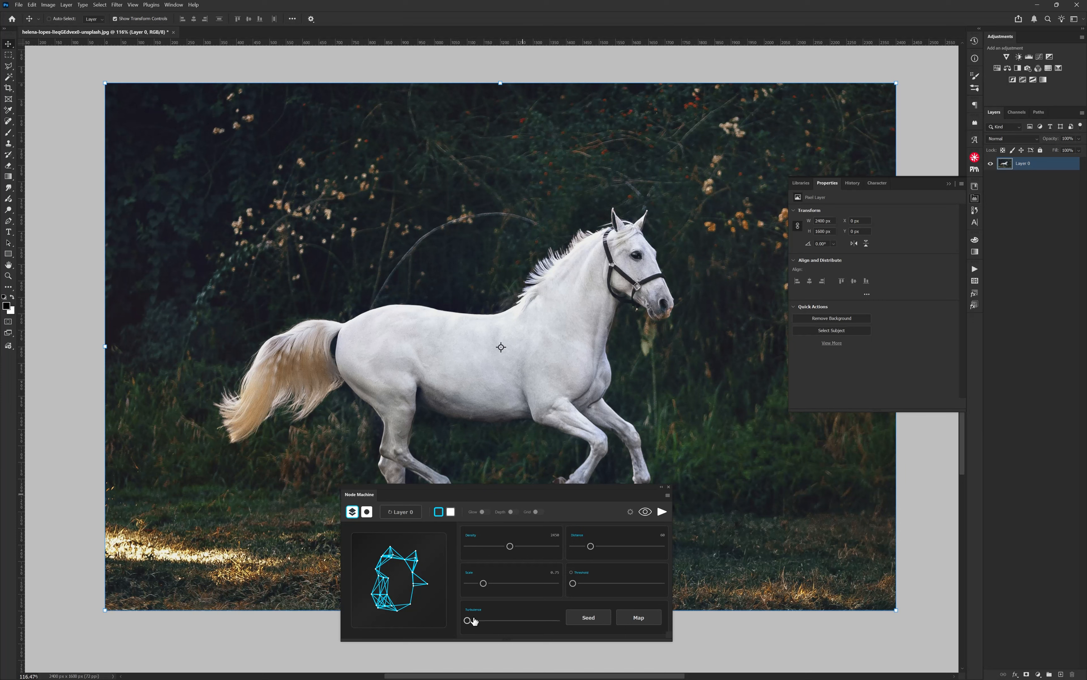
mouse_move(468, 619)
left_mouse_down()
mouse_move(498, 621)
mouse_move(480, 623)
left_mouse_up()
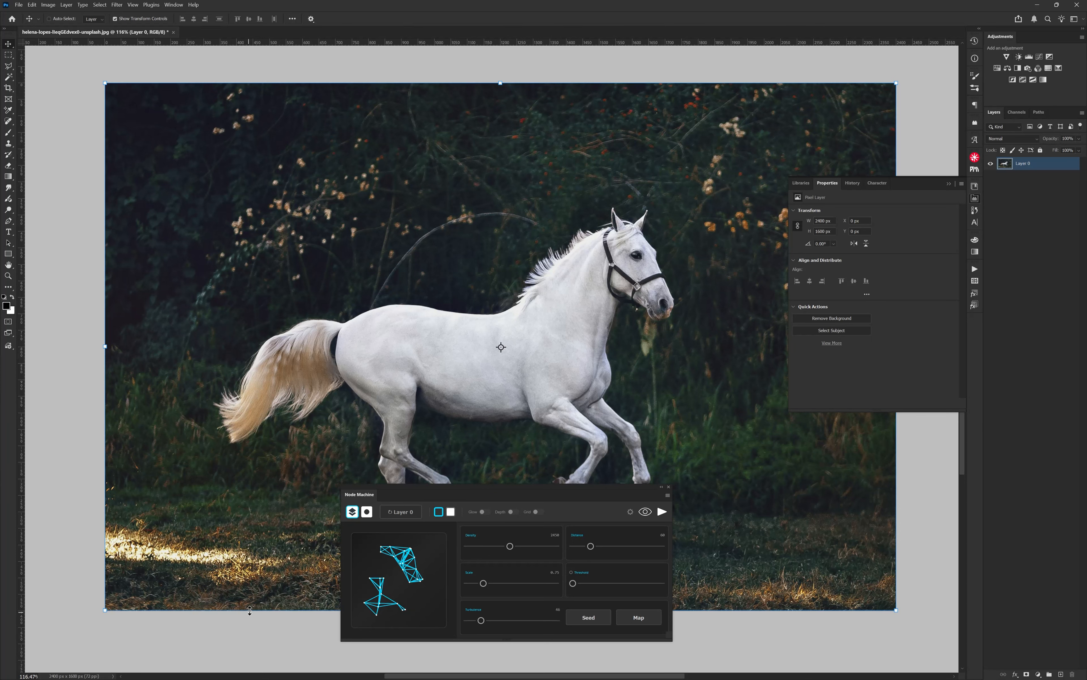
left_click(589, 618)
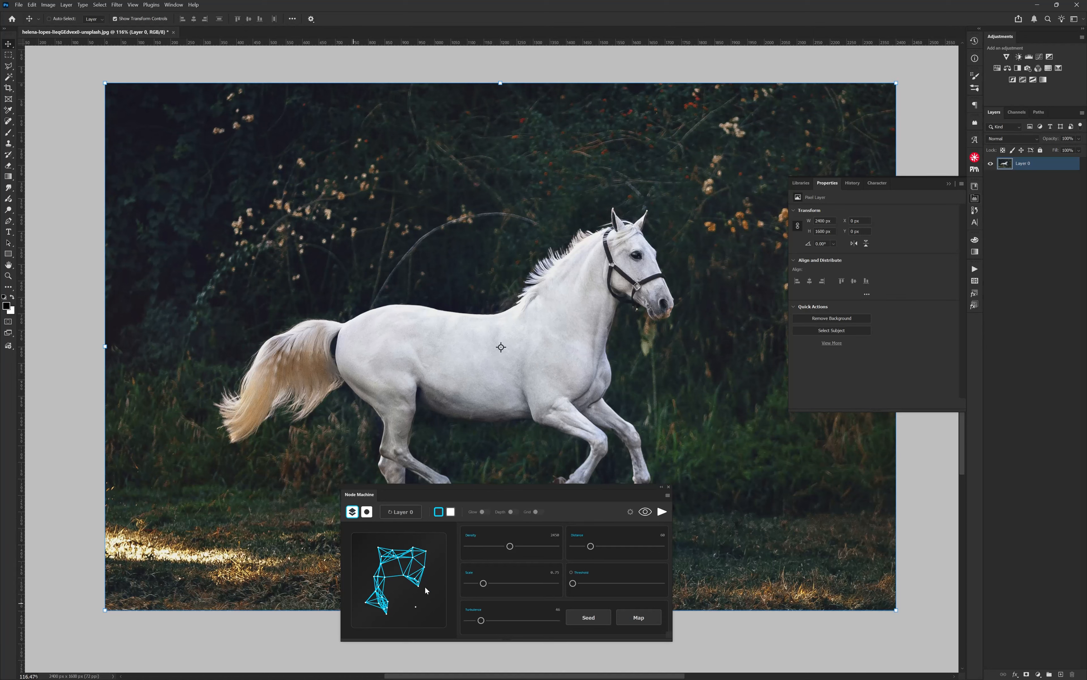
left_click(589, 619)
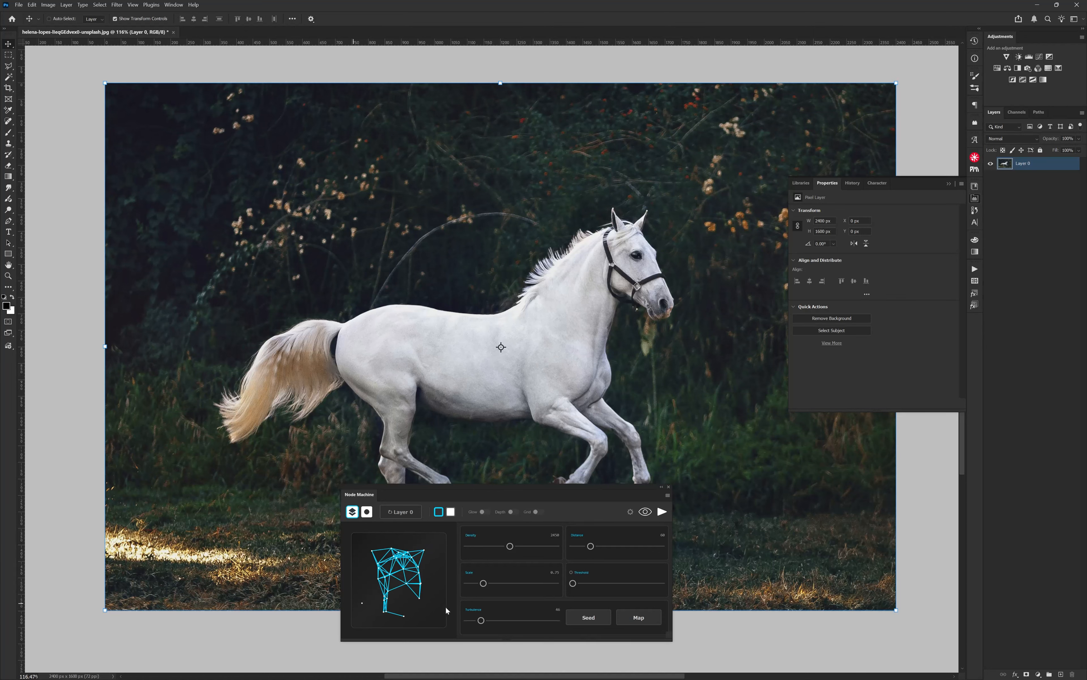
left_click_drag(482, 620, 459, 623)
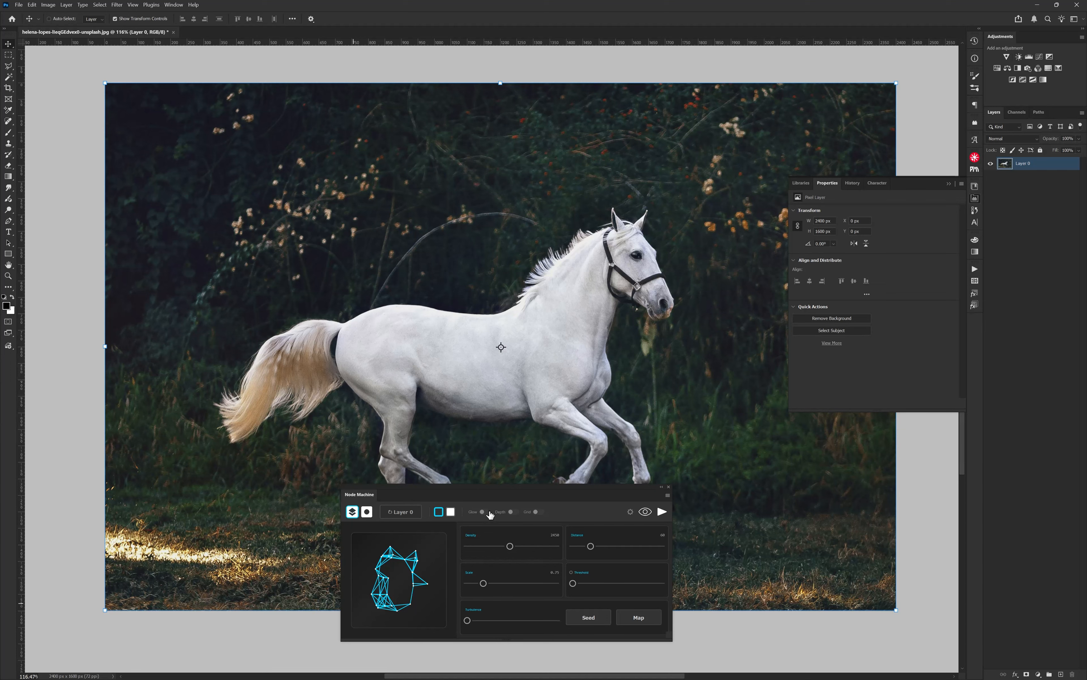
Step: Close the layer properties, preview the node network on the horse photo, and raise its threshold slightly
left_click(952, 184)
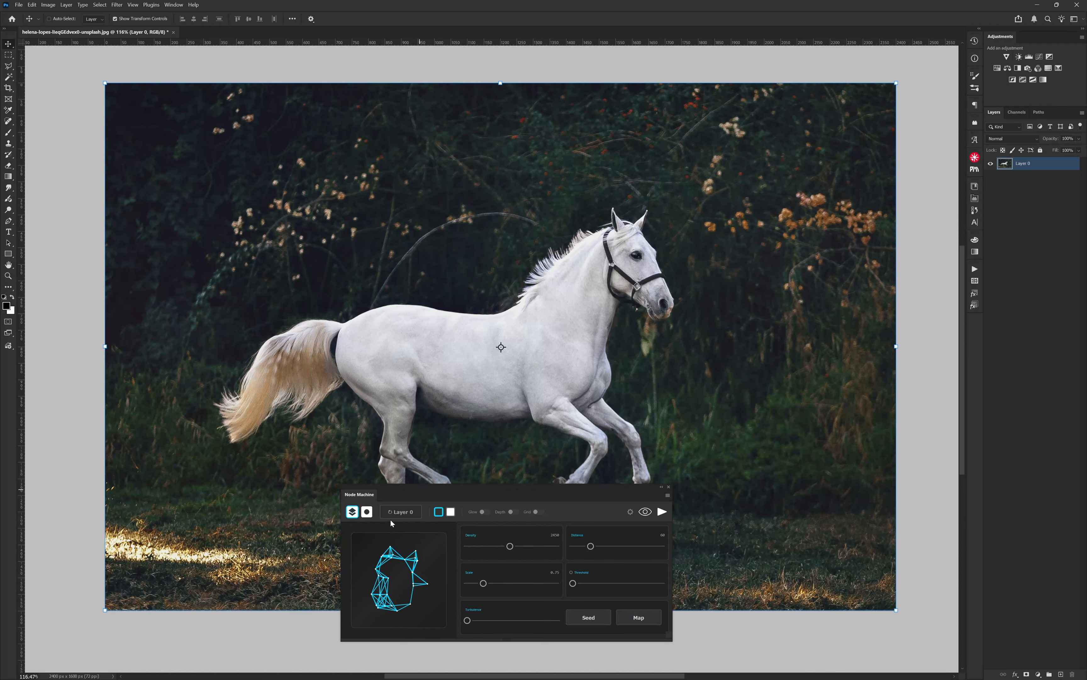
left_click(645, 512)
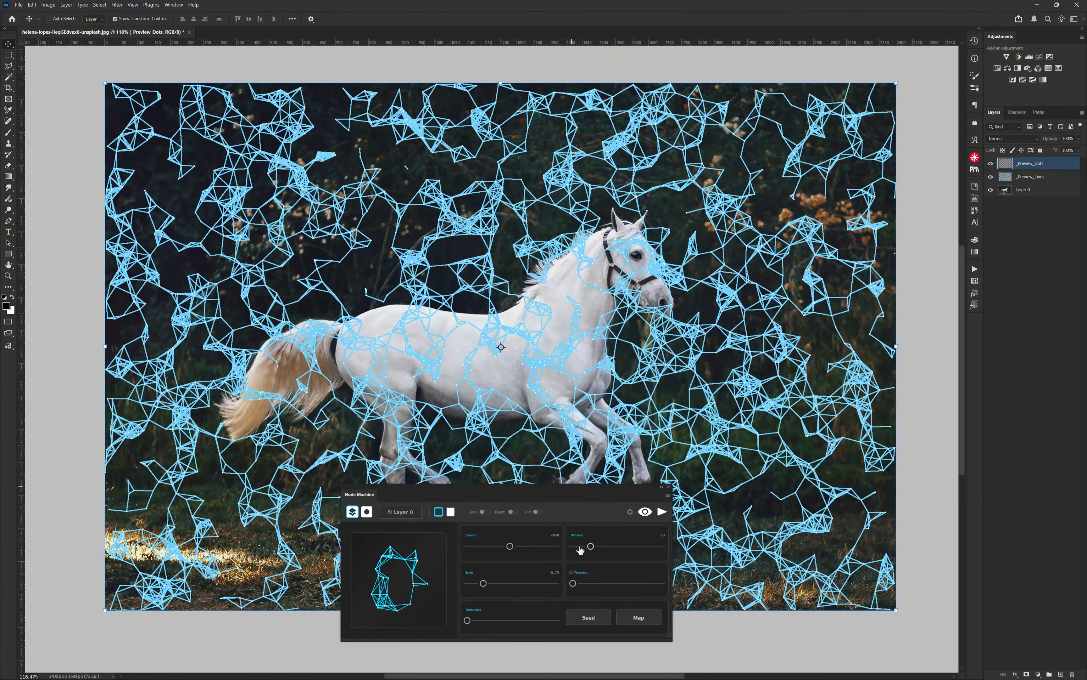
left_click_drag(573, 583, 585, 583)
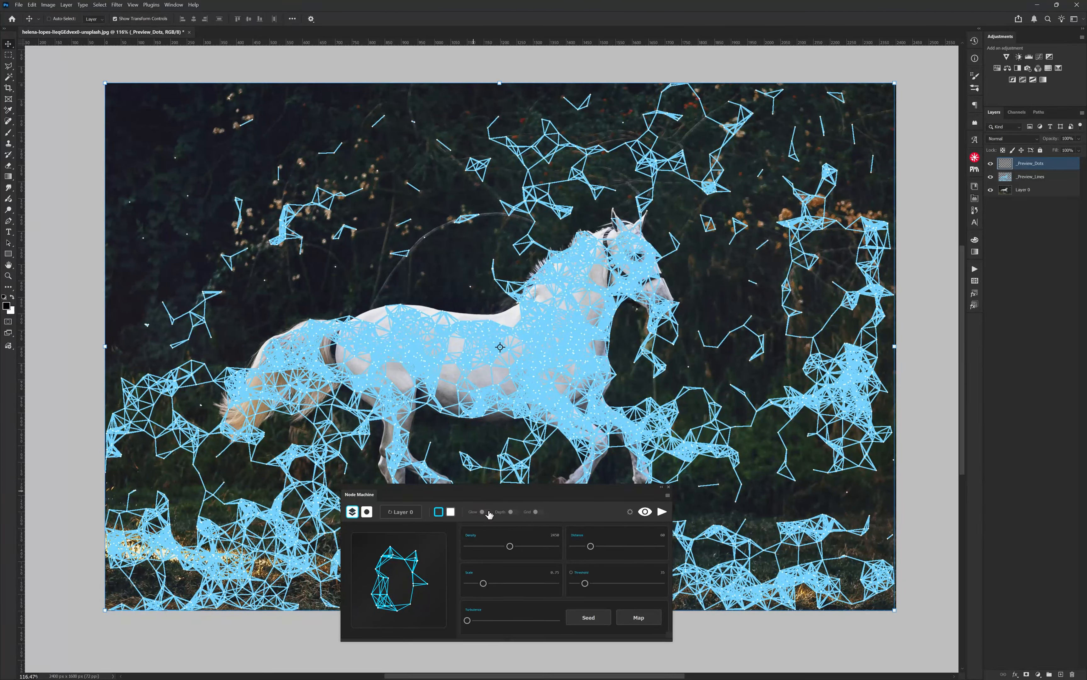
Step: Try the glow and depth effects one at a time on the previewed nodes, switching each off again
left_click(486, 512)
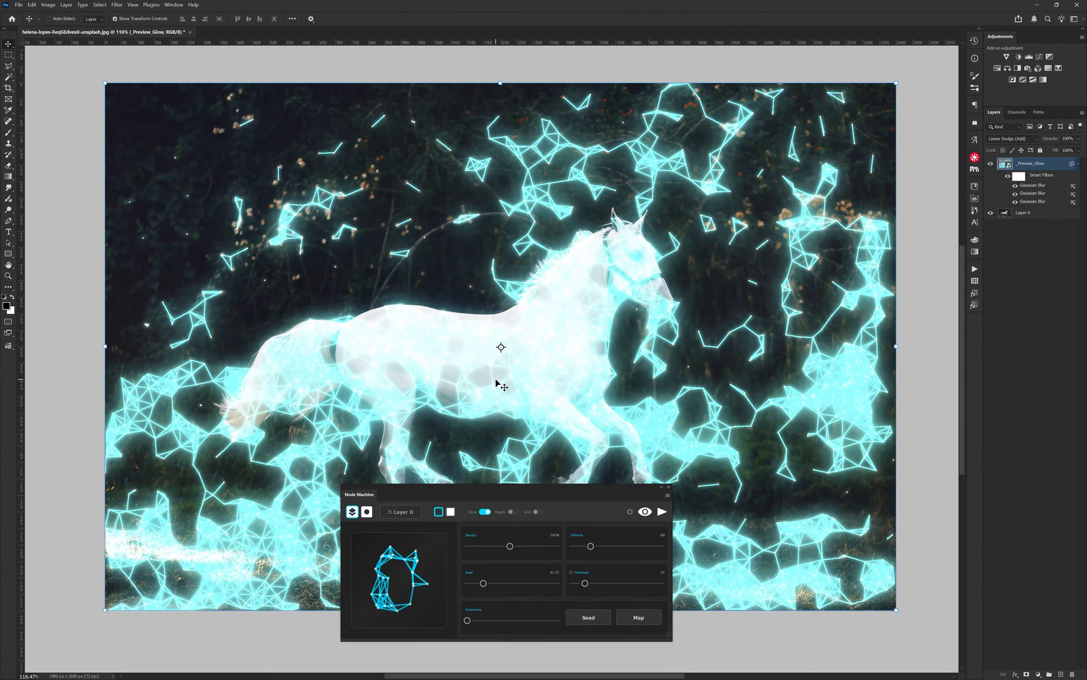
left_click(488, 513)
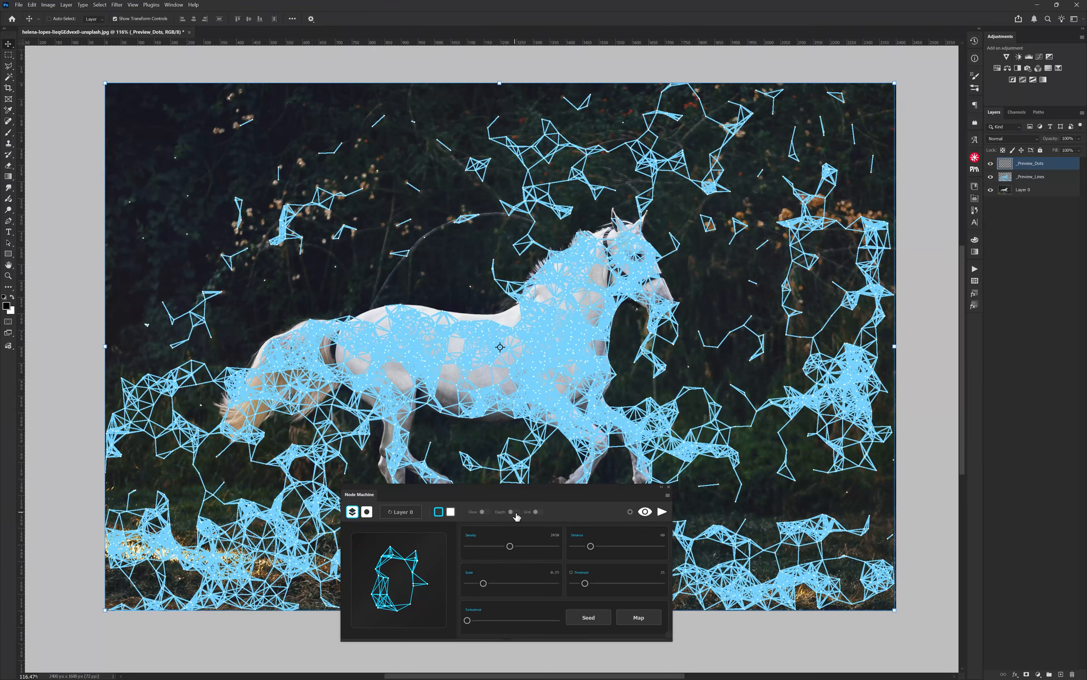
left_click(515, 512)
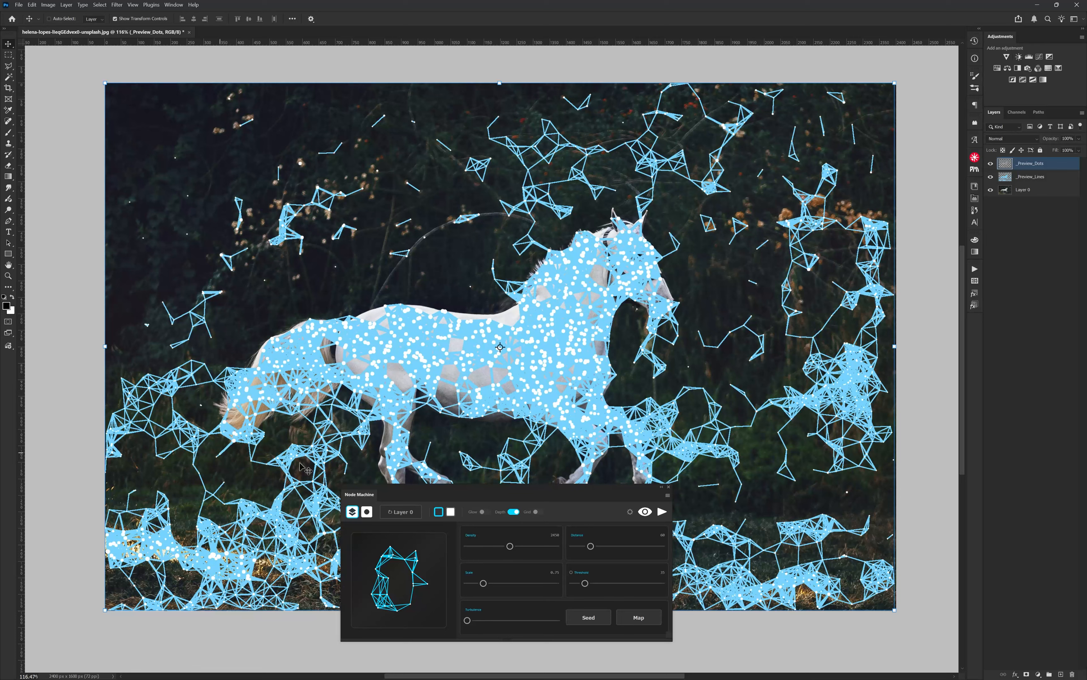
left_click(514, 513)
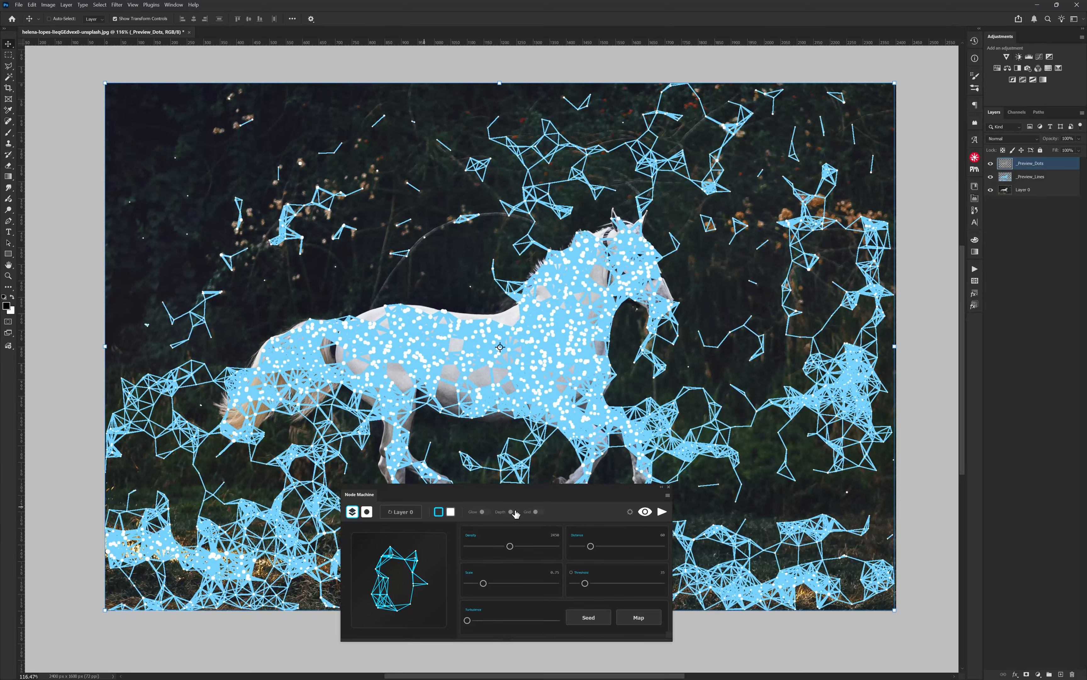
Step: Arrange the nodes on a regular grid and lower the connection distance to zero so only dots remain
left_click(538, 512)
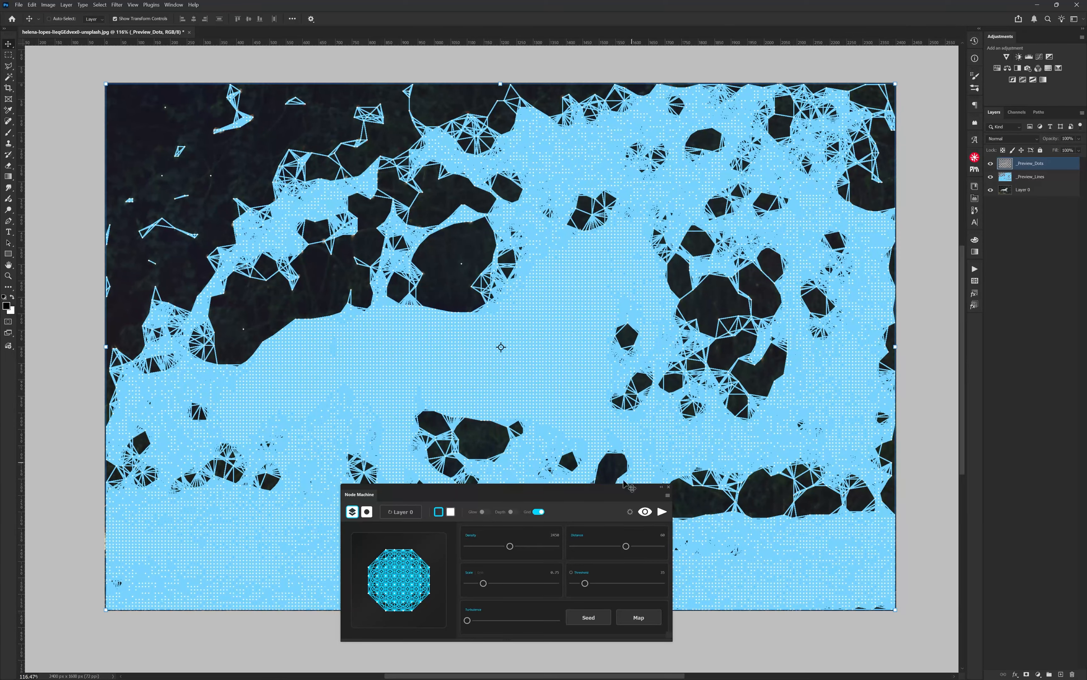
left_click_drag(584, 546, 503, 548)
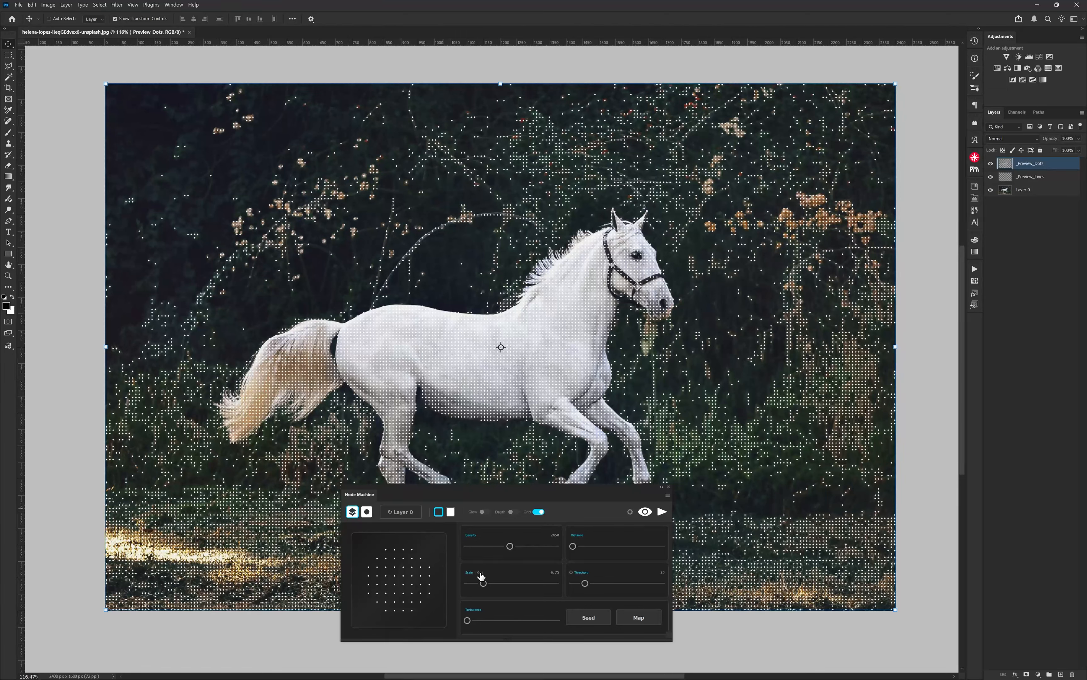
left_click(540, 512)
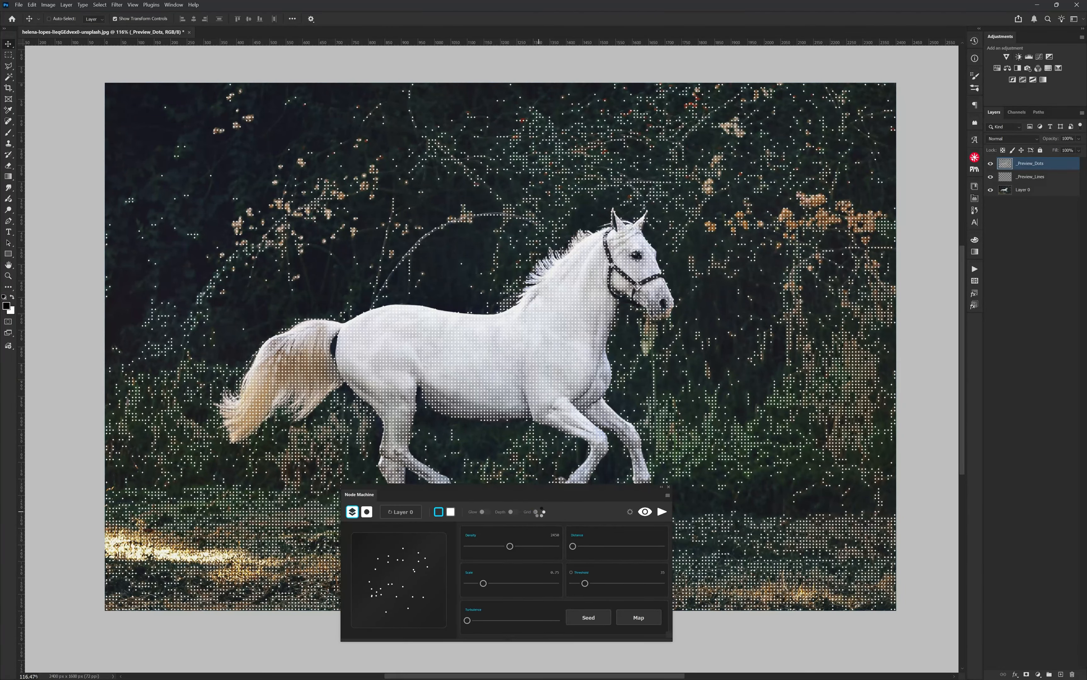
left_click(539, 512)
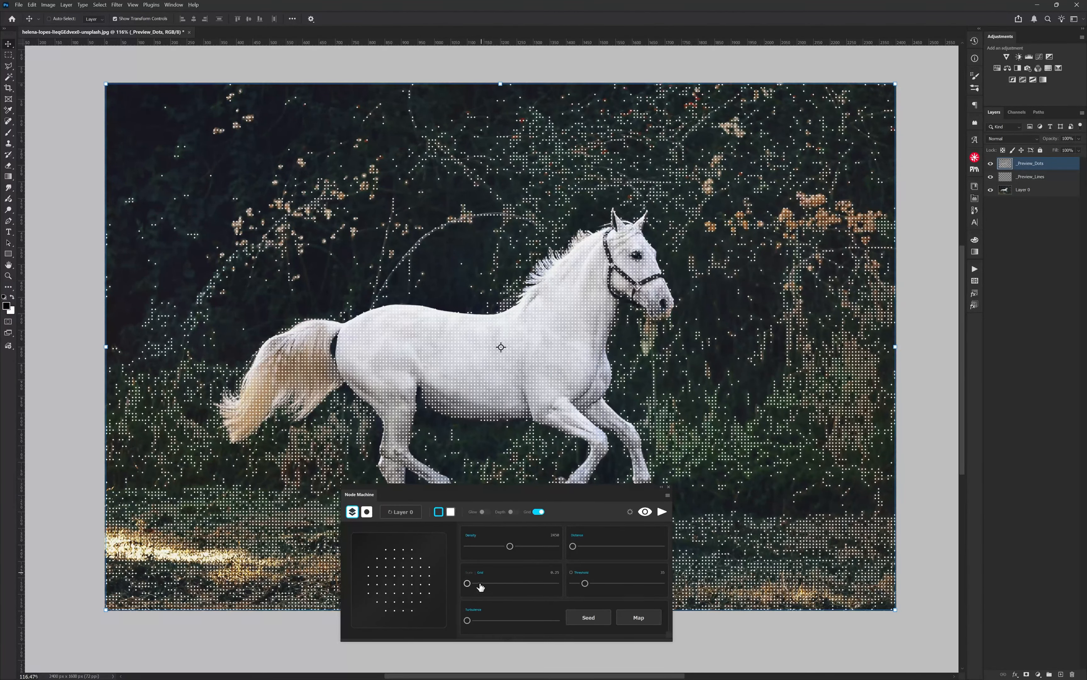
Step: Test grid sizes of 0.25 and 0.5 with a higher node density, and return to scattered nodes
mouse_move(467, 583)
left_mouse_down()
mouse_move(495, 583)
mouse_move(468, 583)
left_mouse_up()
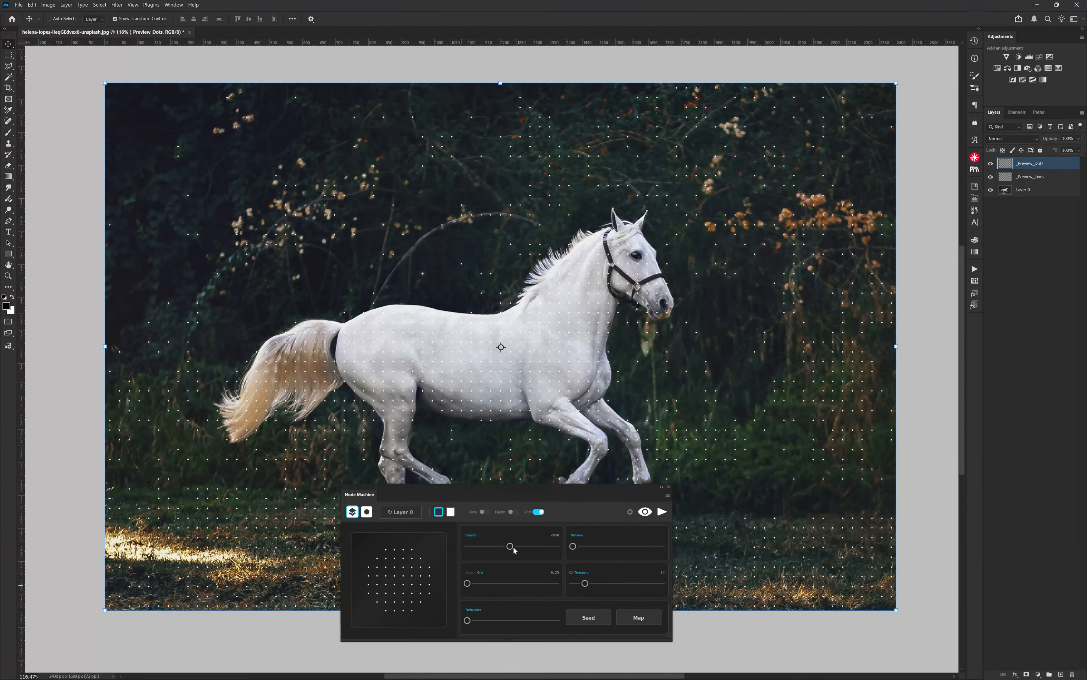
left_click_drag(513, 547, 536, 546)
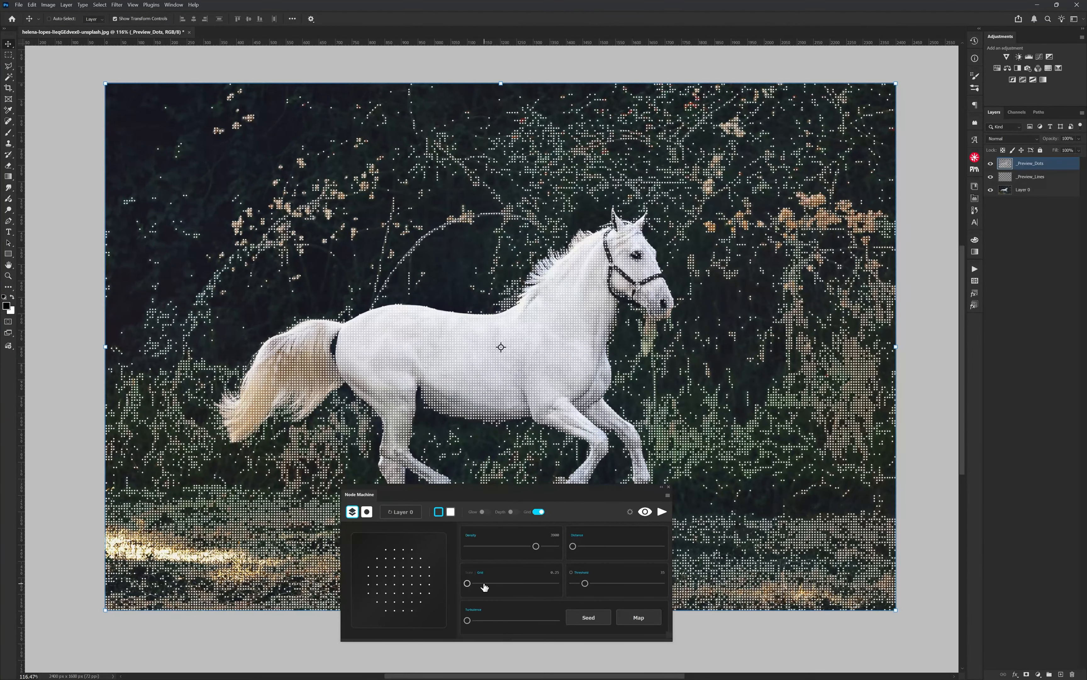
left_click(484, 583)
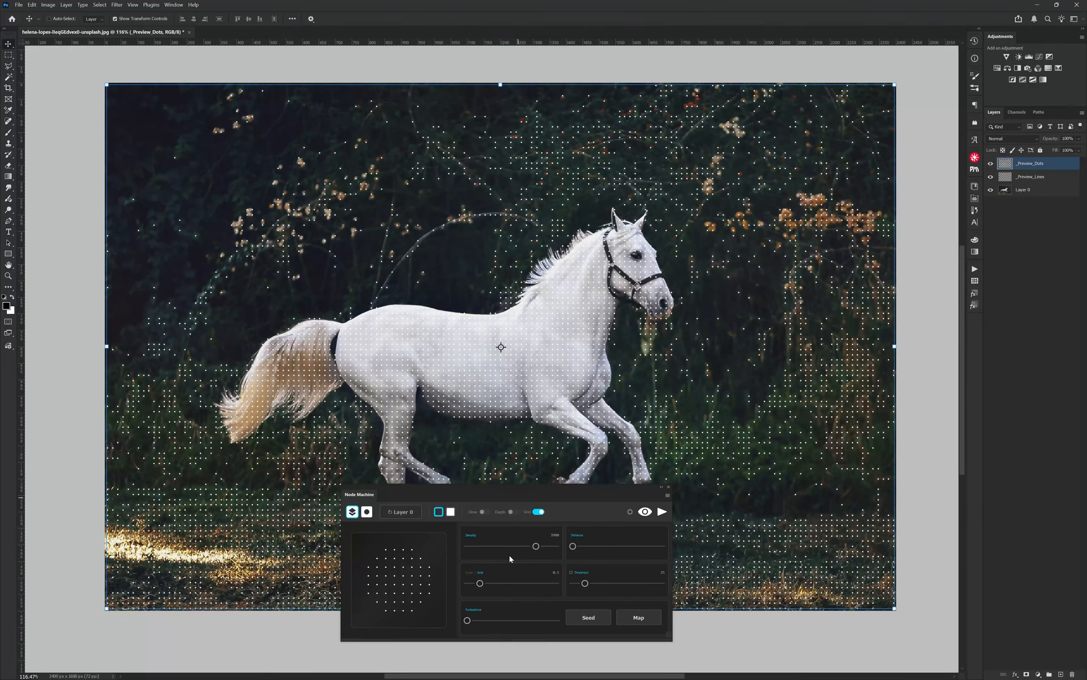
left_click(539, 512)
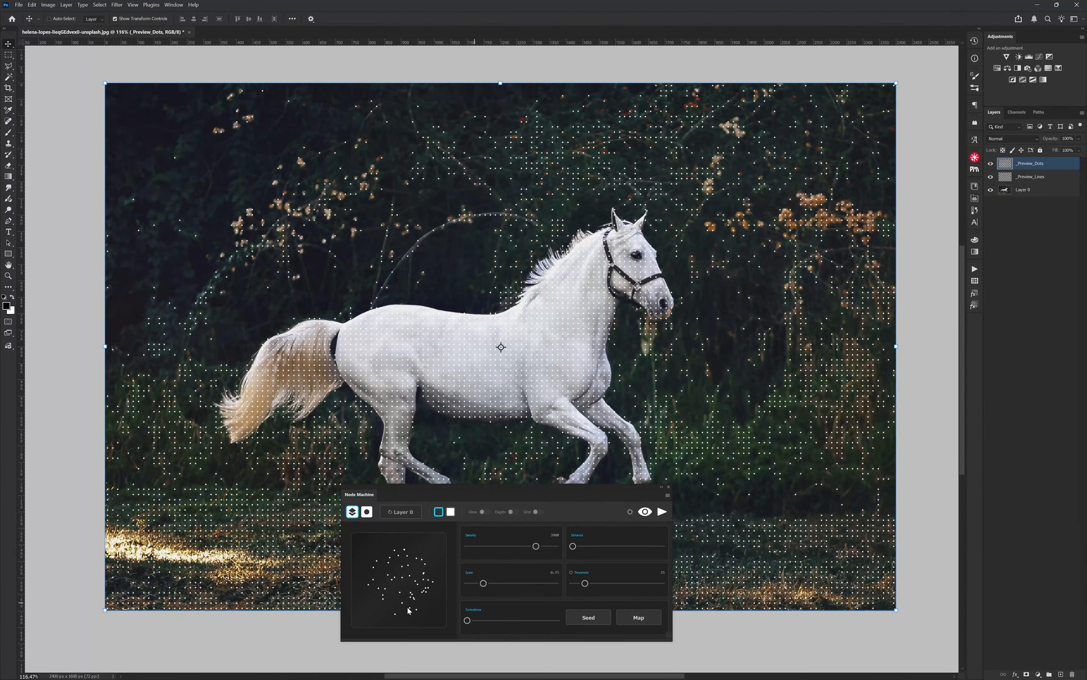
Step: Turn off the node preview and switch the node source from the layer to a selection in Outline mode
left_click(363, 510)
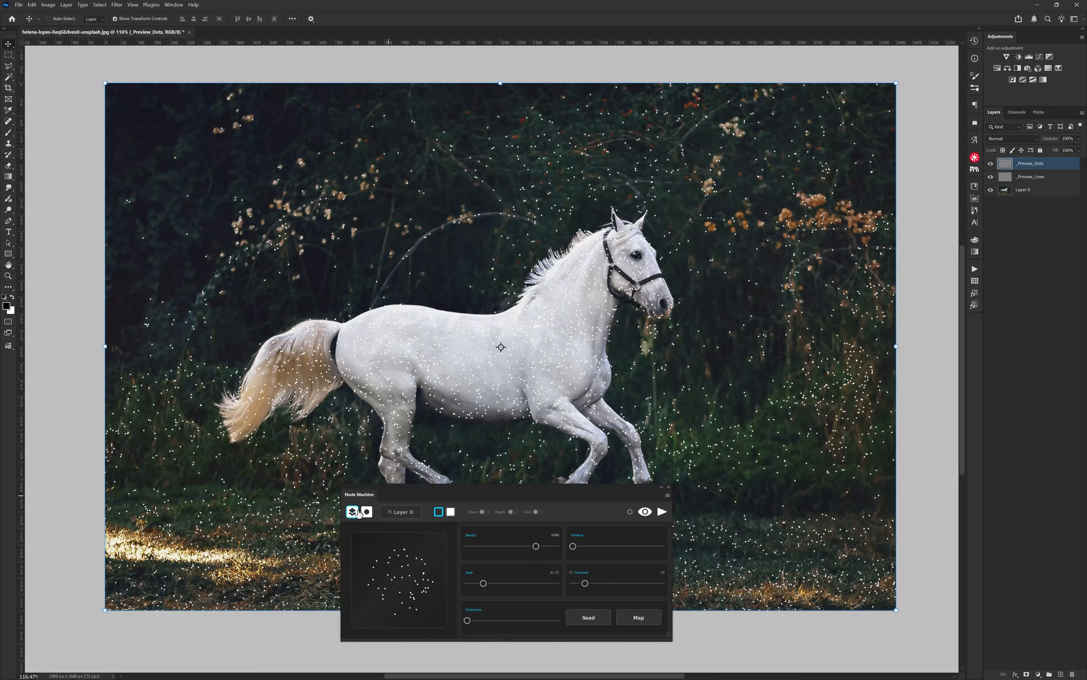
left_click(352, 513)
left_click(646, 513)
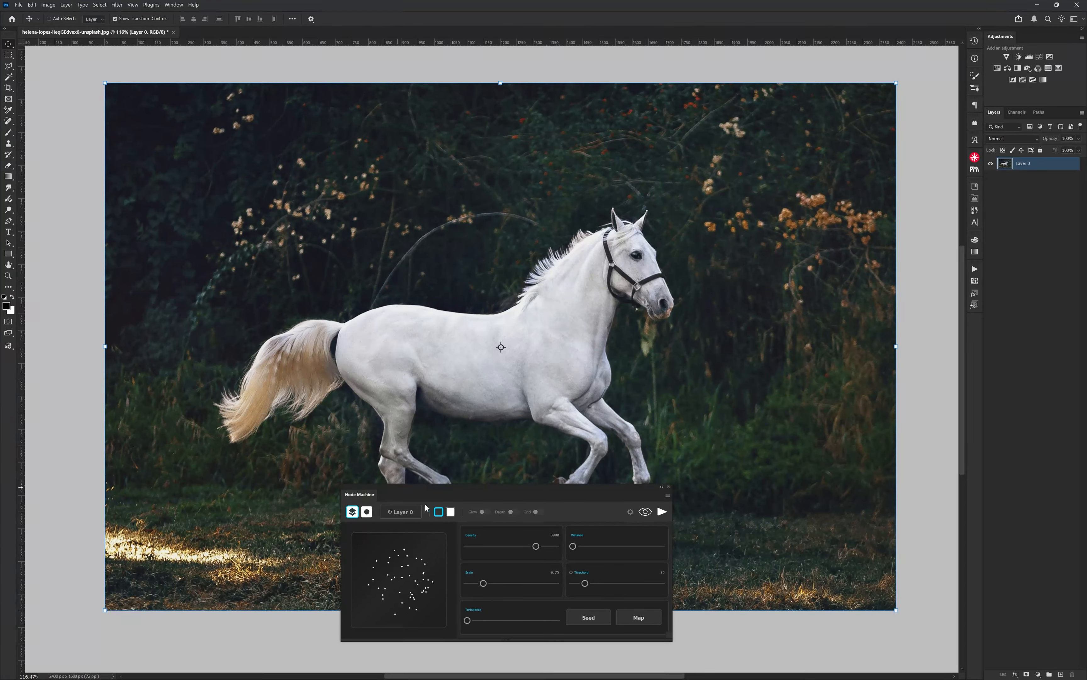
left_click(368, 513)
left_click(367, 514)
left_click(367, 513)
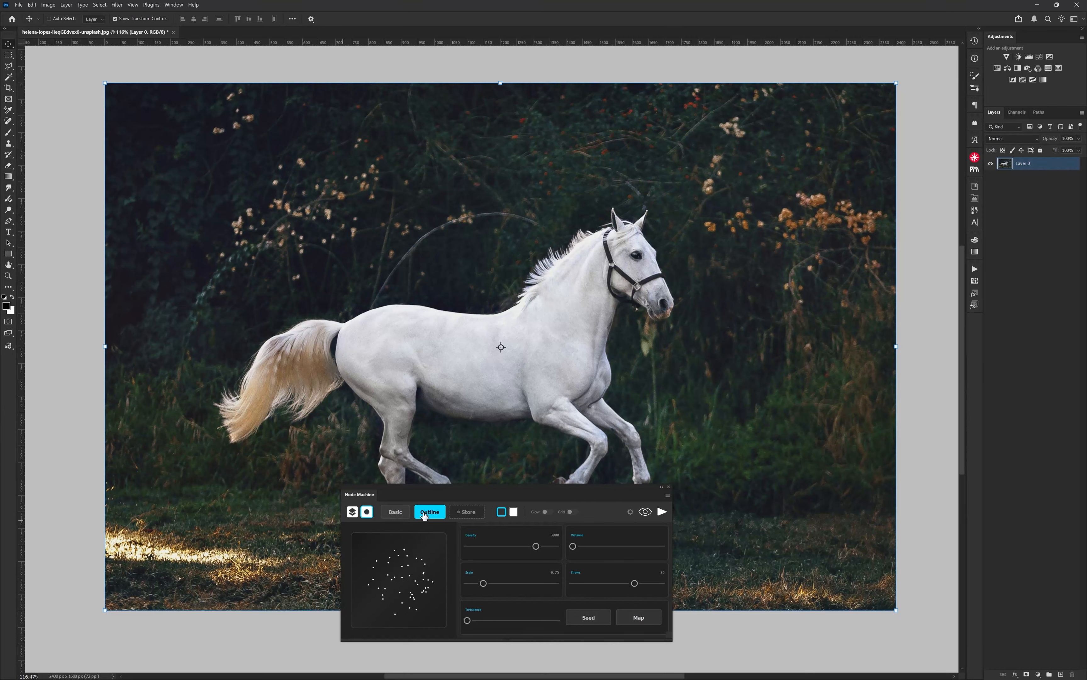
Step: Draw a triangular Polygonal Lasso selection over the horse's head and chest, and store it in Node Machine
key("l")
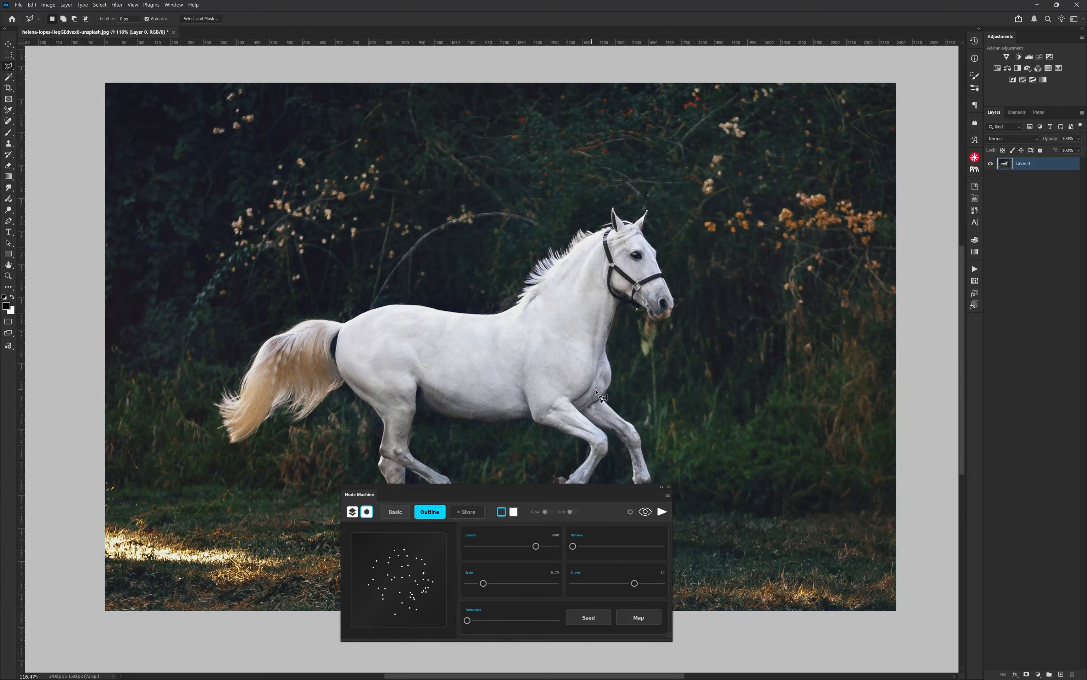
left_click(676, 440)
left_click(318, 203)
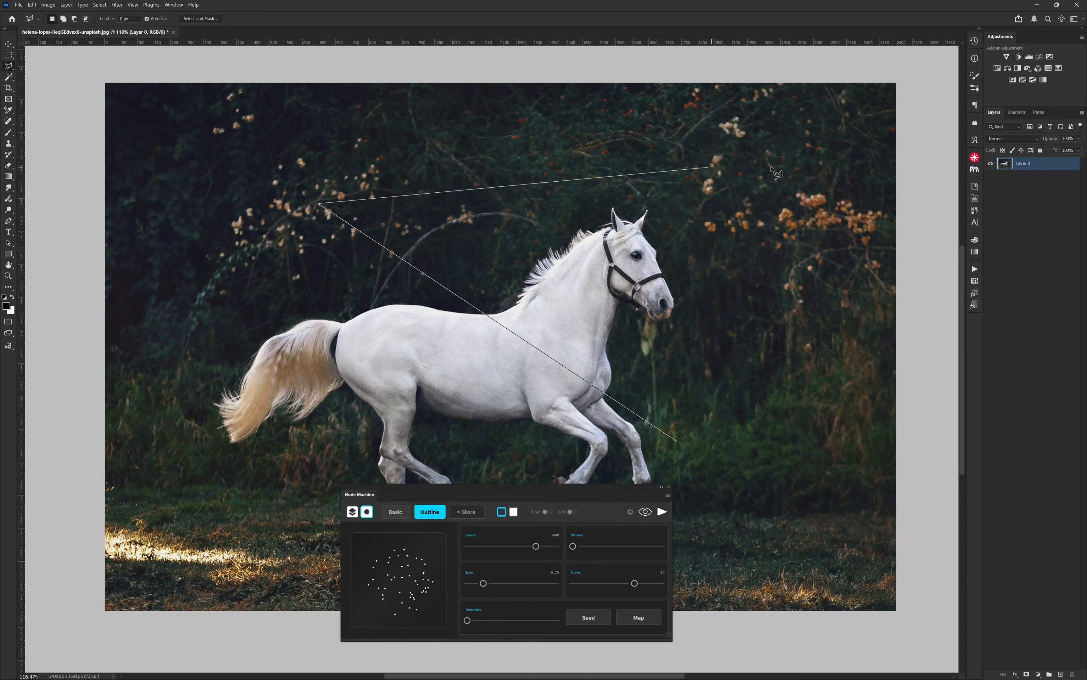
double_click(794, 170)
key("v")
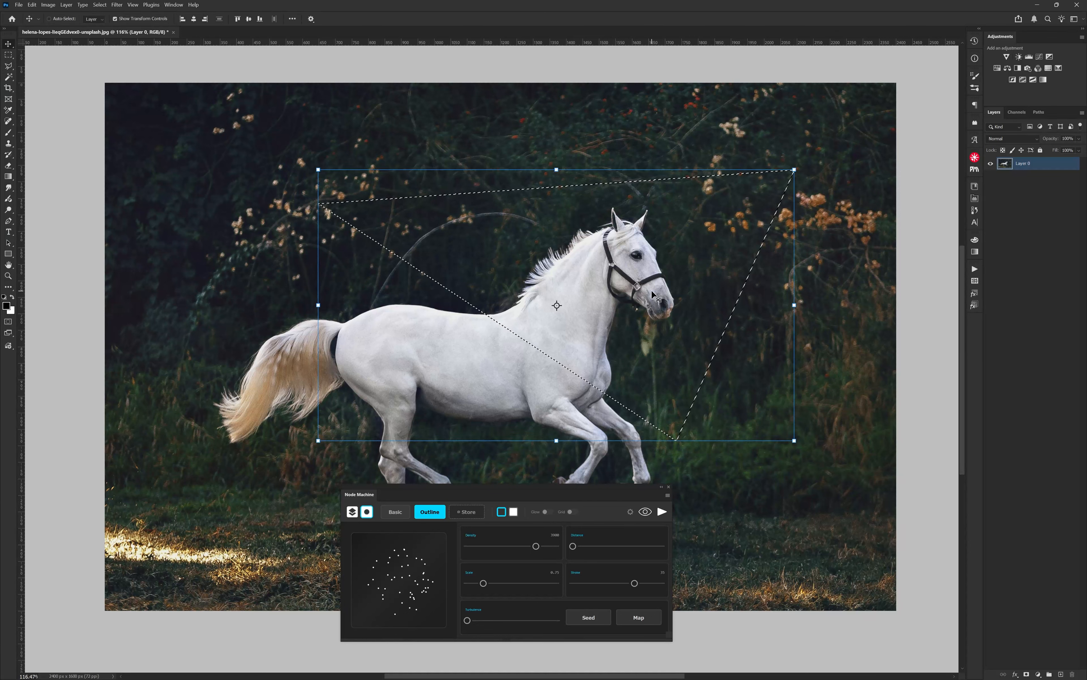
left_click(468, 512)
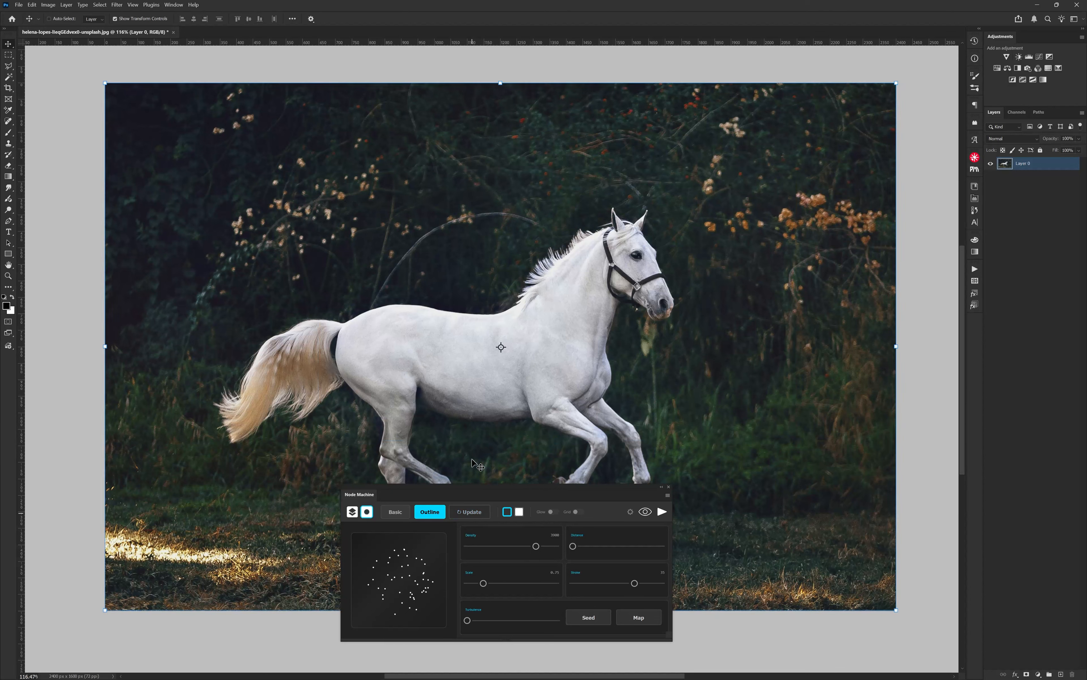
Step: Set the stored selection to Basic mode and preview the nodes inside it
left_click(390, 517)
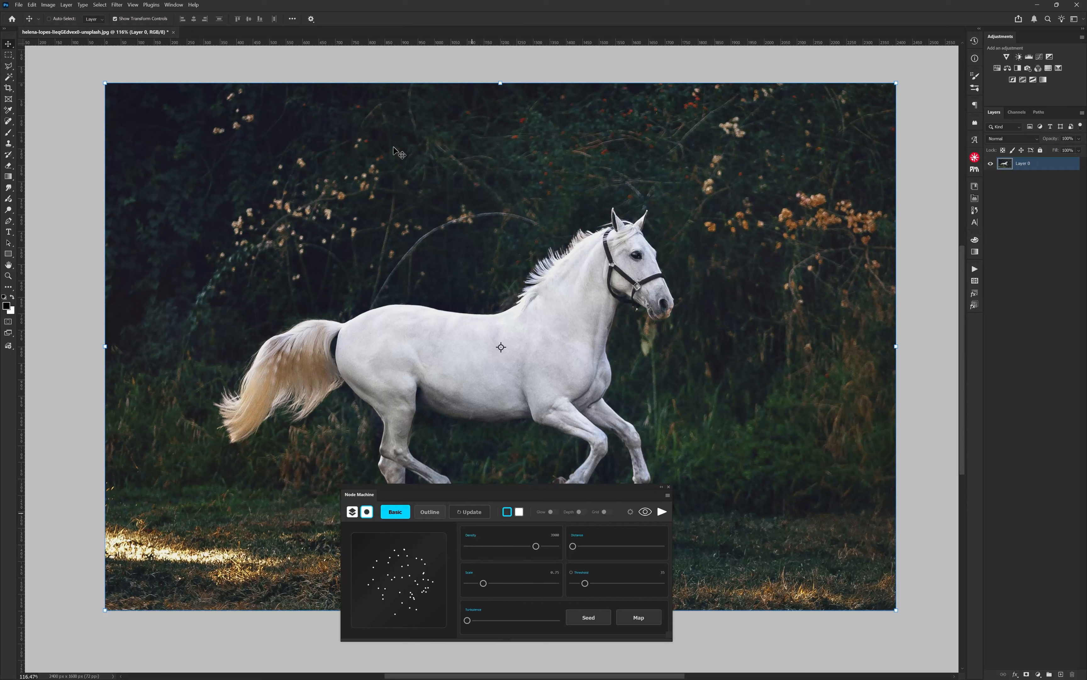
left_click(646, 514)
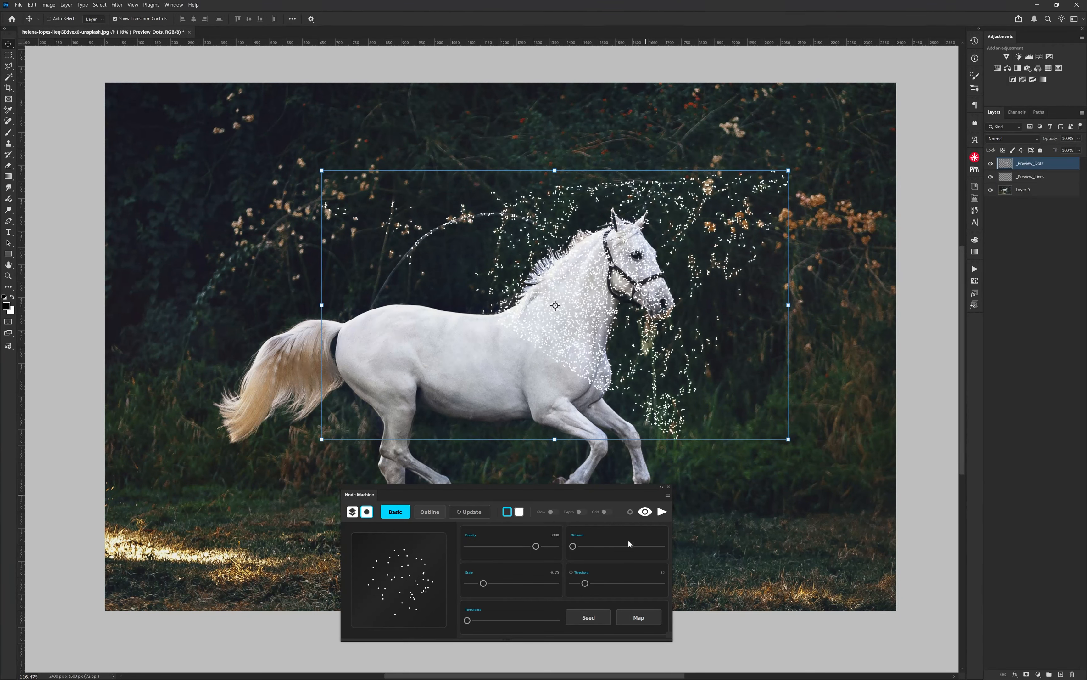
Step: Test Distance settings for the selection's nodes, settle on 20, and turn off the node preview
left_click_drag(573, 546, 591, 547)
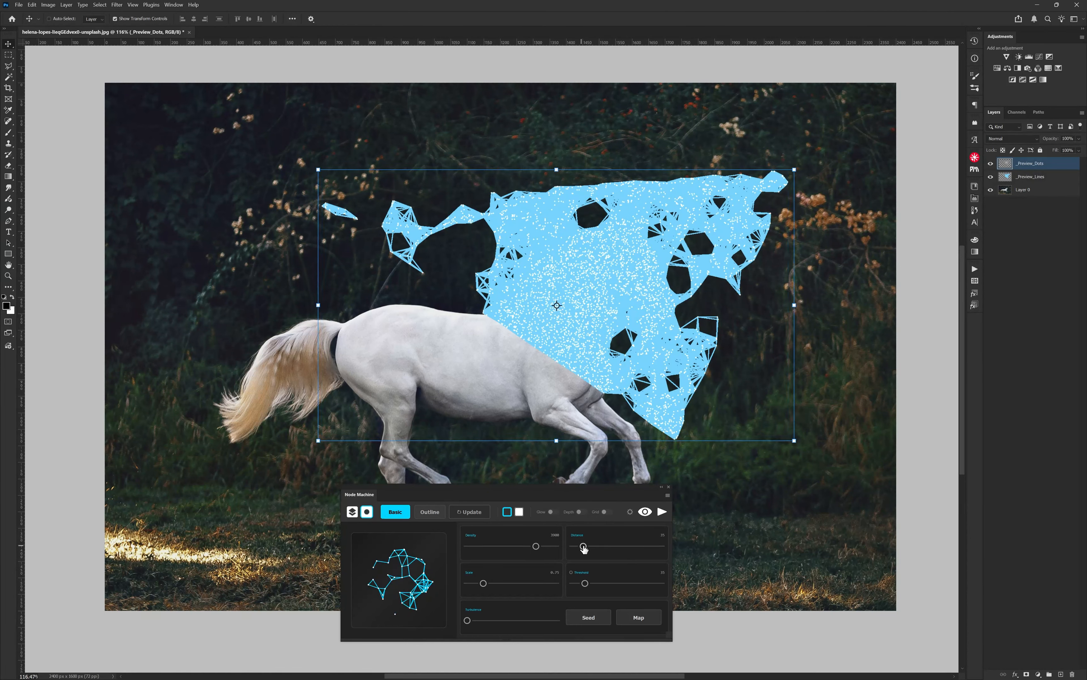
left_click_drag(582, 546, 578, 547)
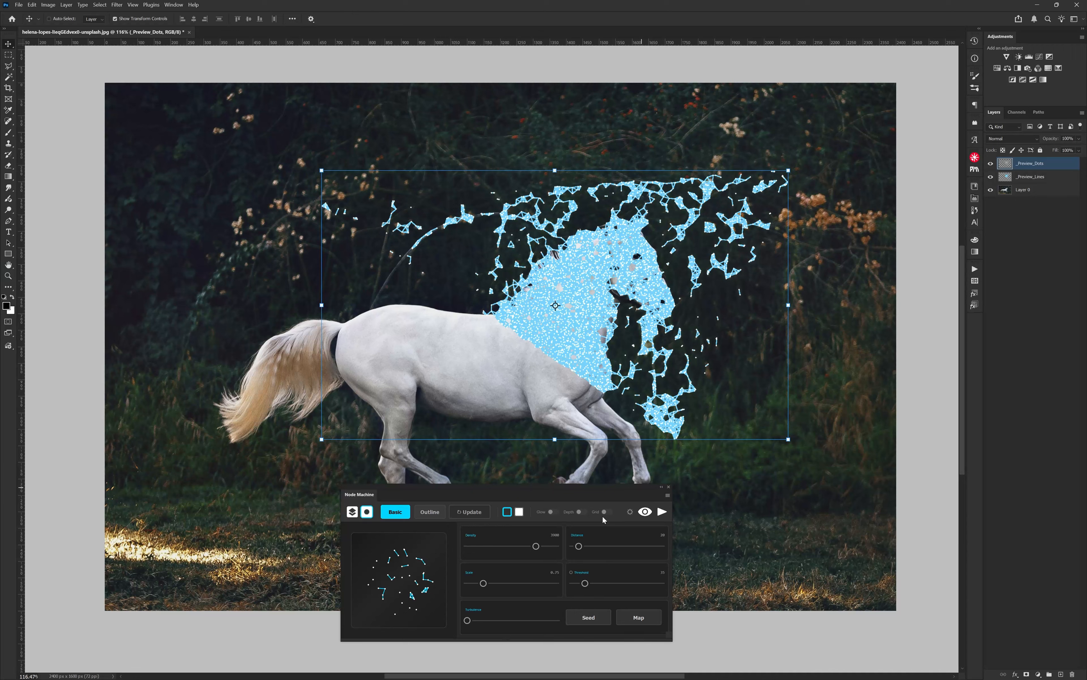
left_click(646, 512)
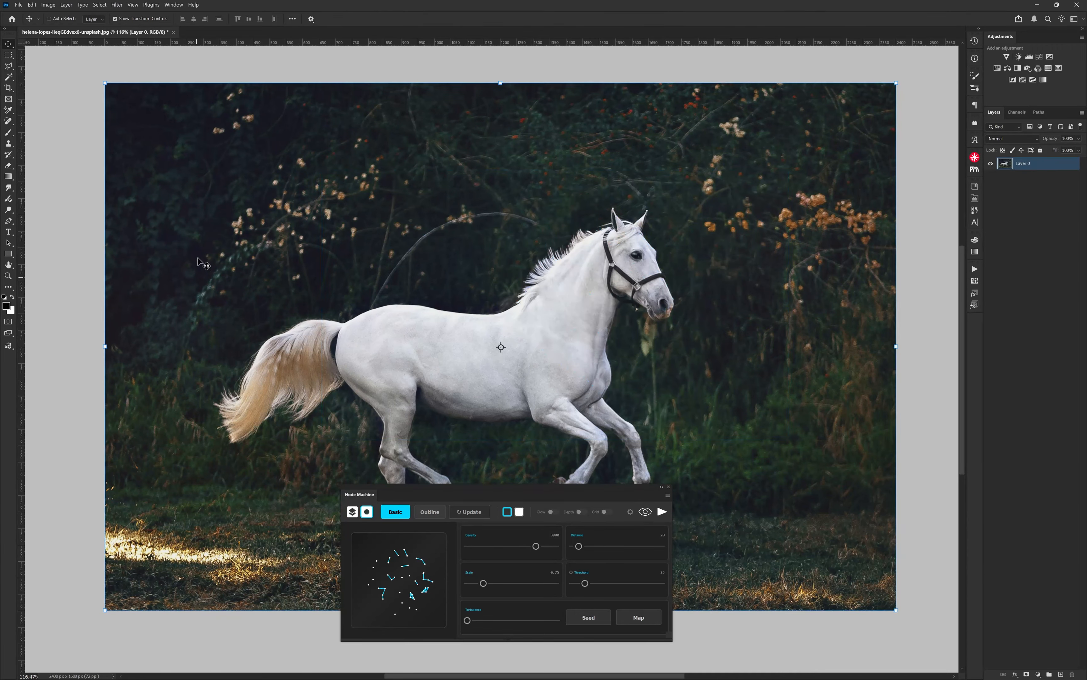
Step: Select the whole horse with the Object Selection tool by framing it in a rectangle
left_click(9, 77)
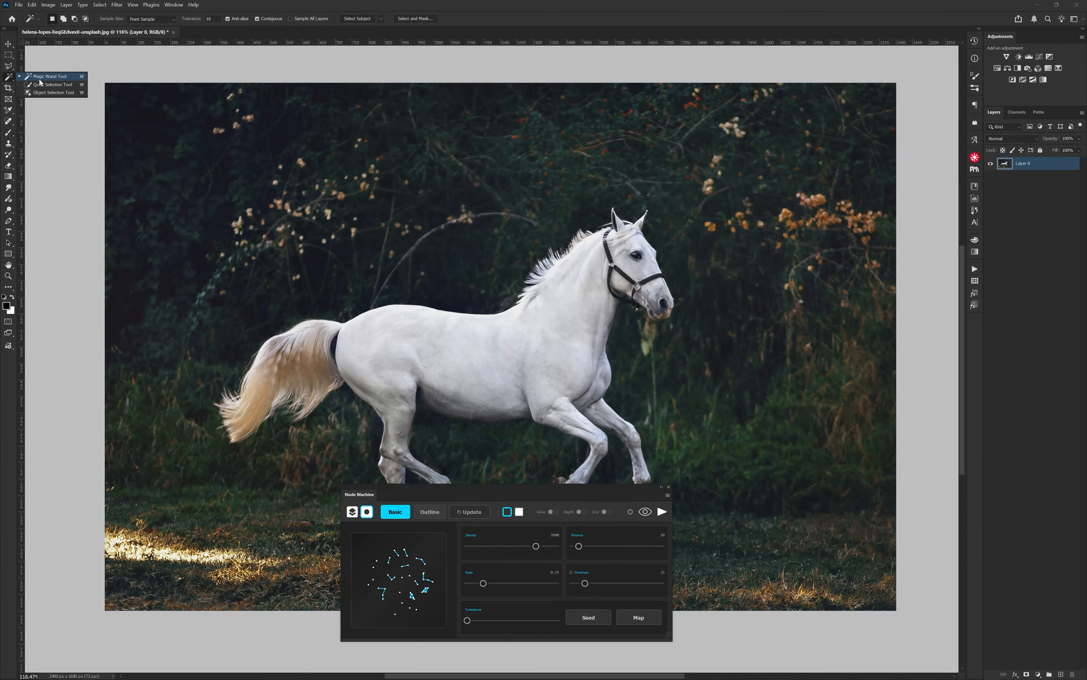
left_click(47, 92)
left_click_drag(177, 165, 747, 537)
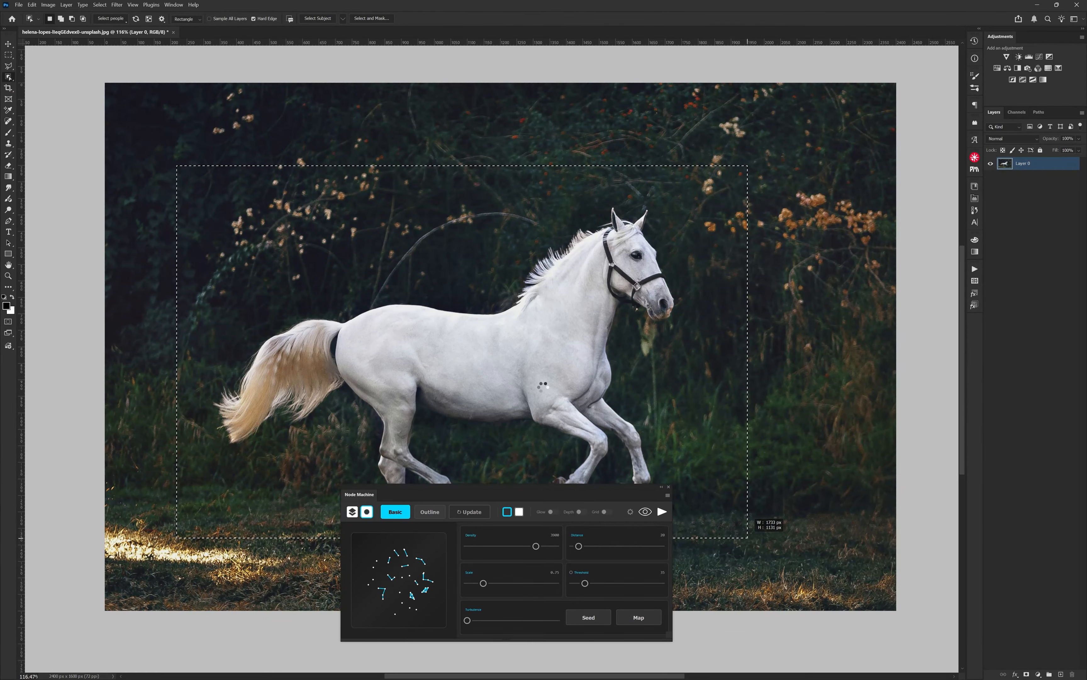
Step: Store the horse selection in Outline mode and preview its node network with Glow enabled
left_click(429, 512)
left_click(472, 513)
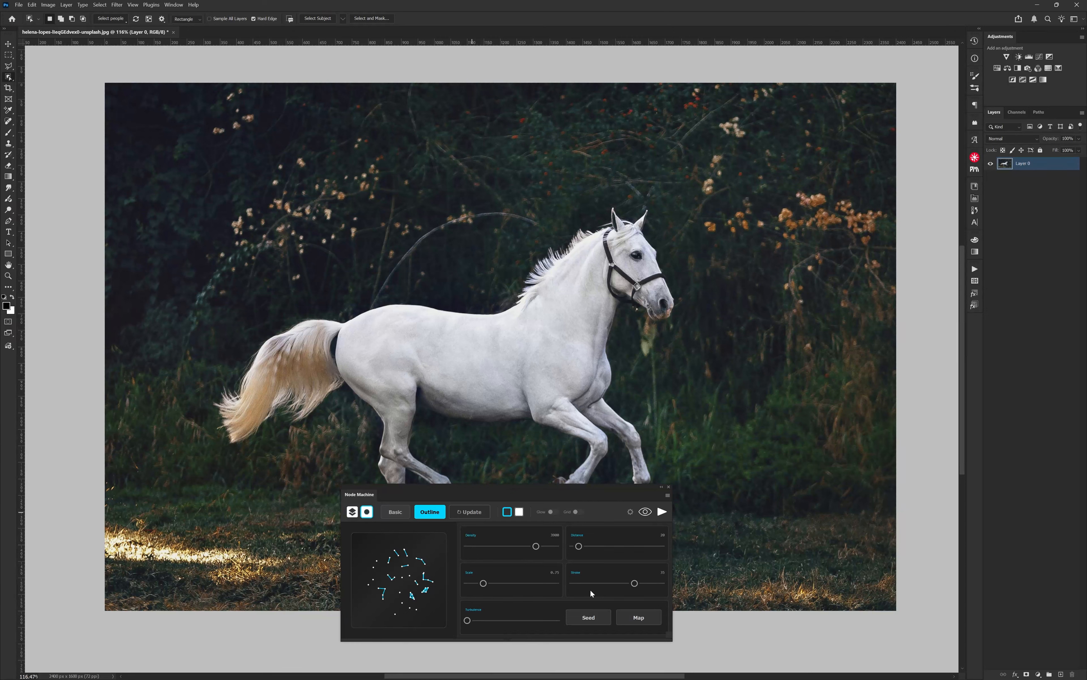
left_click(646, 512)
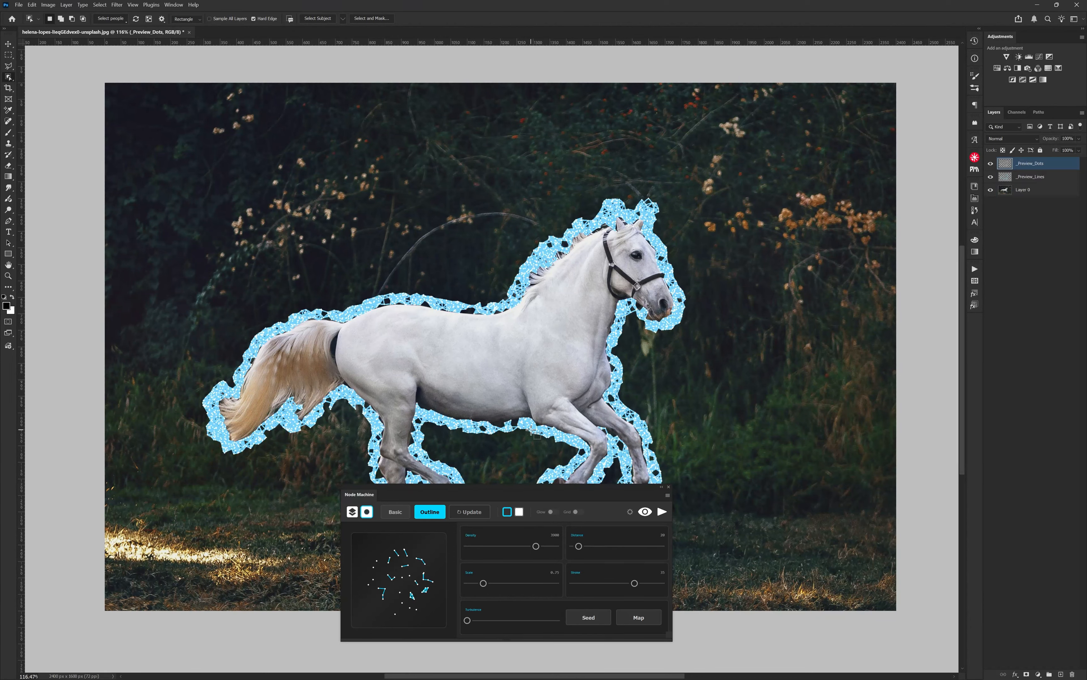
left_click(555, 514)
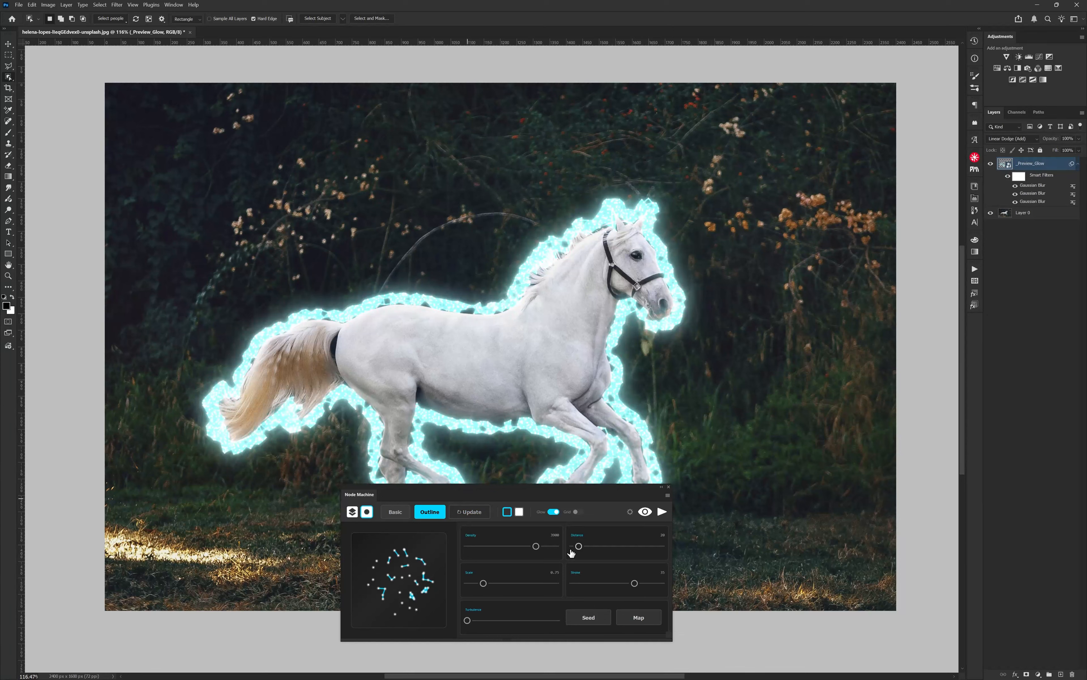
Step: Set the outline nodes' Density to 1250, Distance to 40 and Stroke to 15
left_click_drag(536, 545, 513, 546)
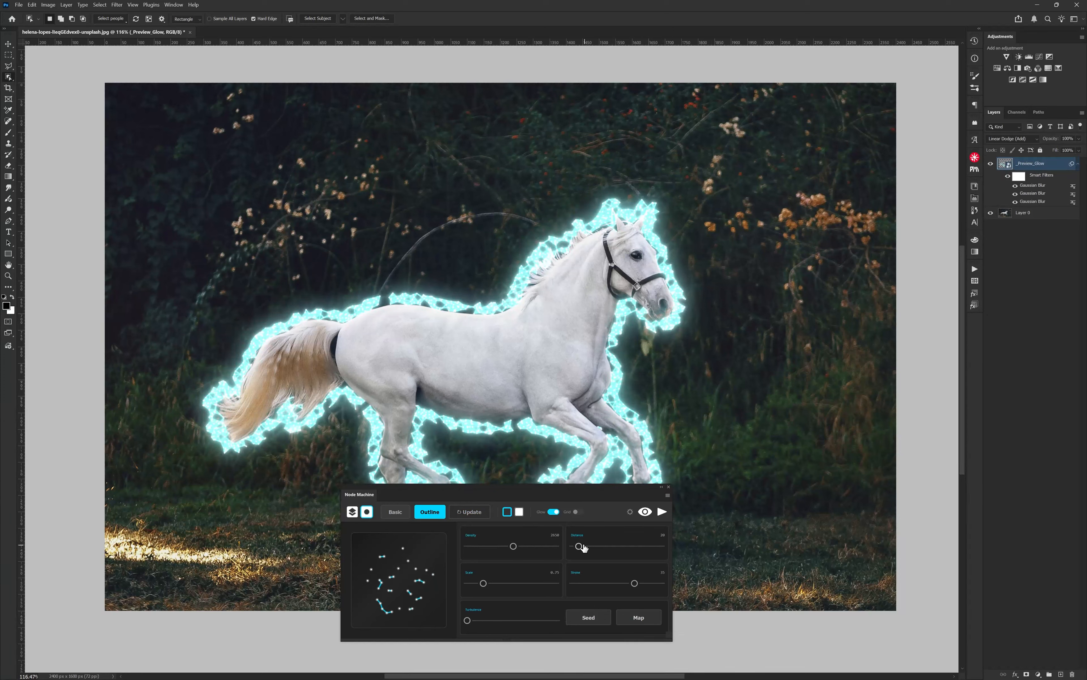
left_click_drag(583, 546, 587, 548)
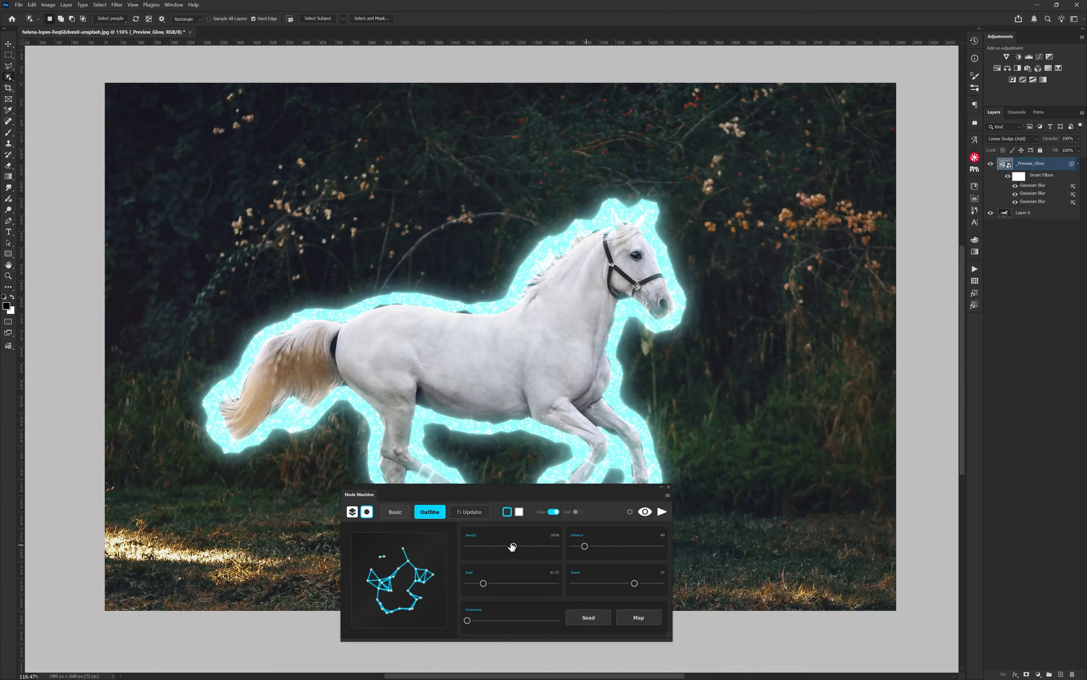
left_click_drag(513, 545, 488, 546)
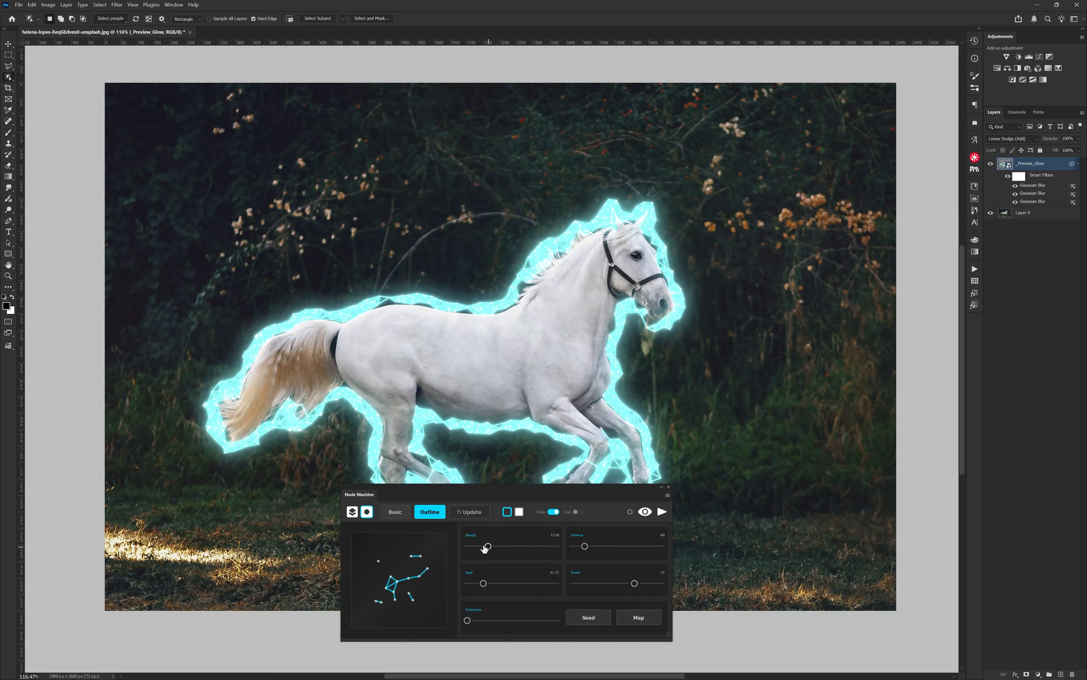
left_click(594, 583)
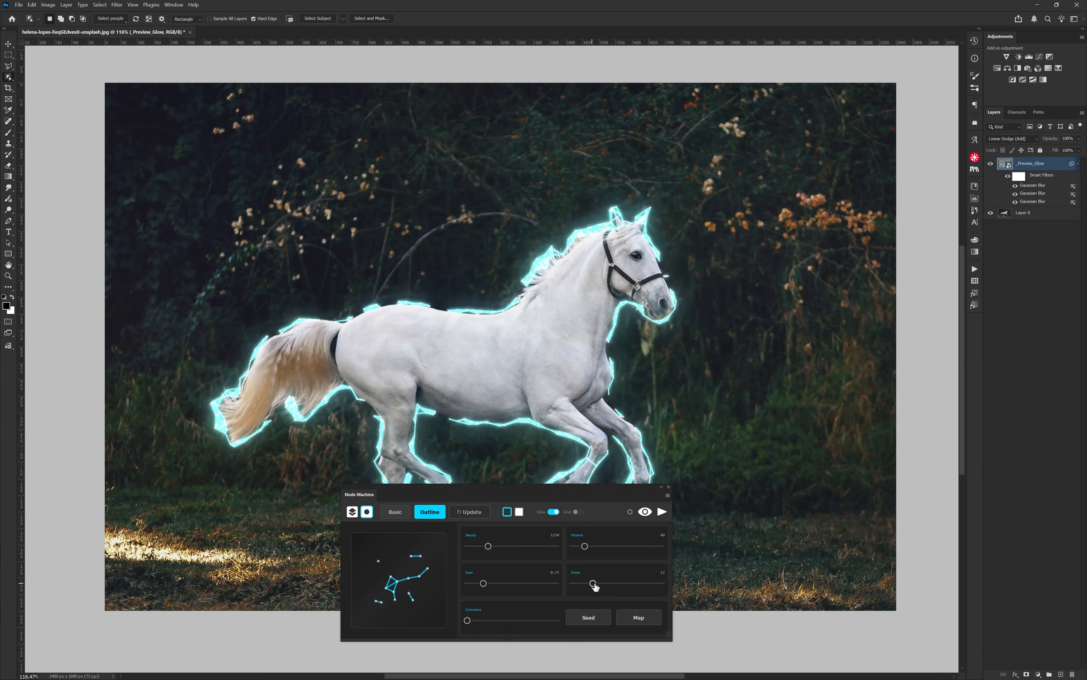
left_click_drag(593, 584, 598, 584)
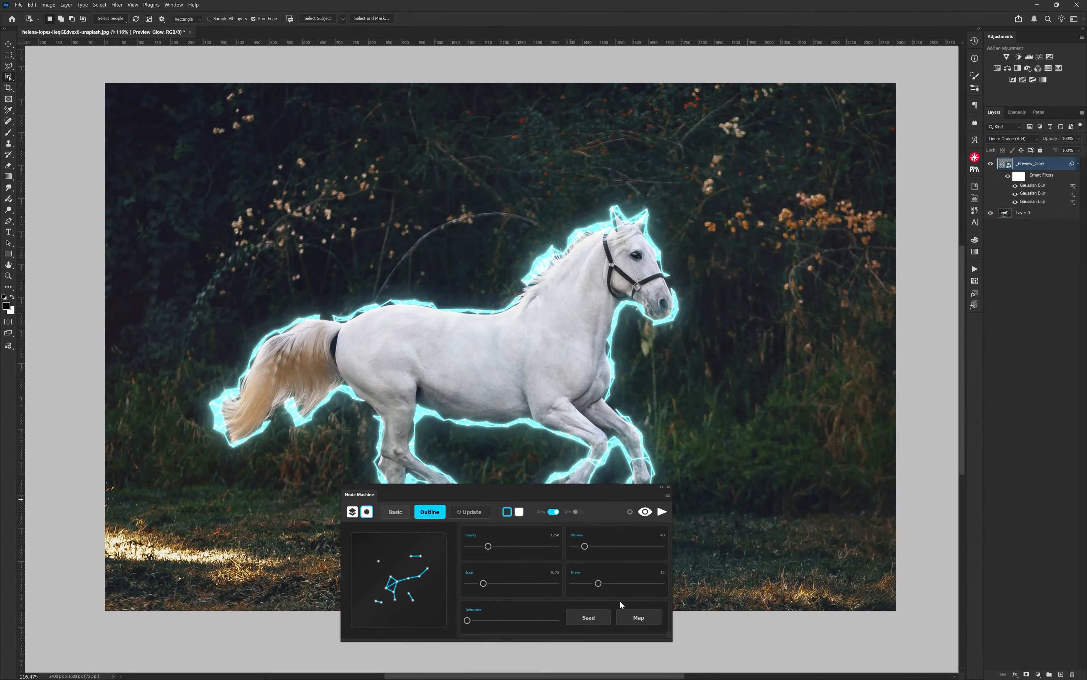
Step: Add a turbulence map, place its layer beneath the glow preview, and move the plugin panel off the outline
left_click(634, 620)
left_click_drag(1016, 182, 1017, 220)
left_click_drag(516, 491, 876, 405)
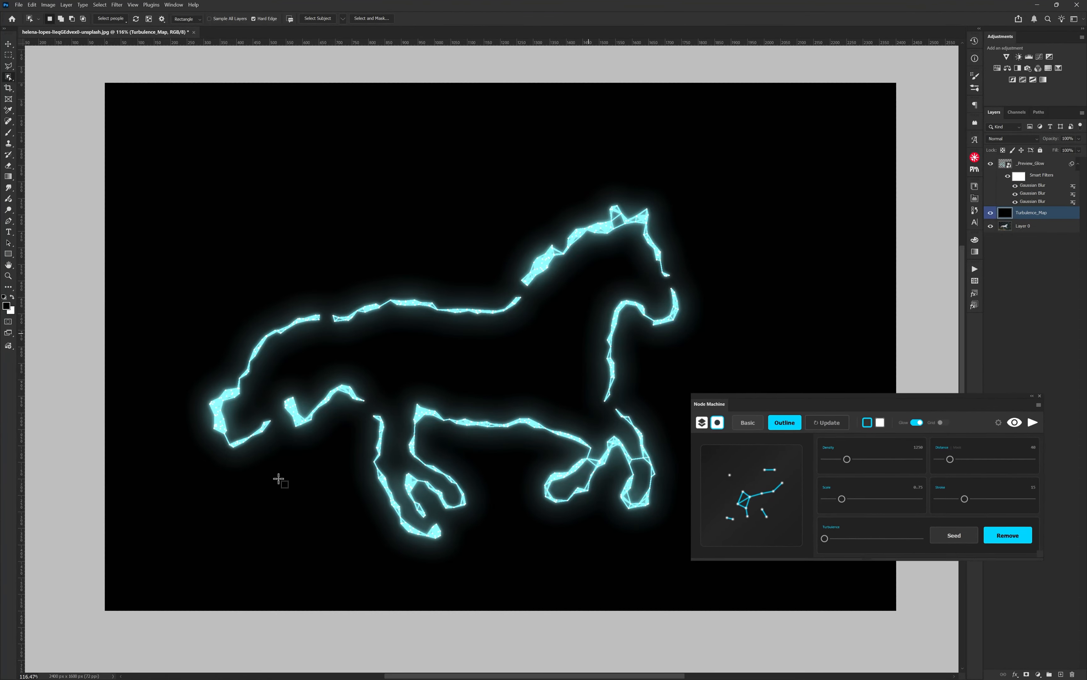
Step: Paint white over the horse's hindquarters on the Turbulence_Map layer with a large soft brush, and hide the layer
left_click(8, 43)
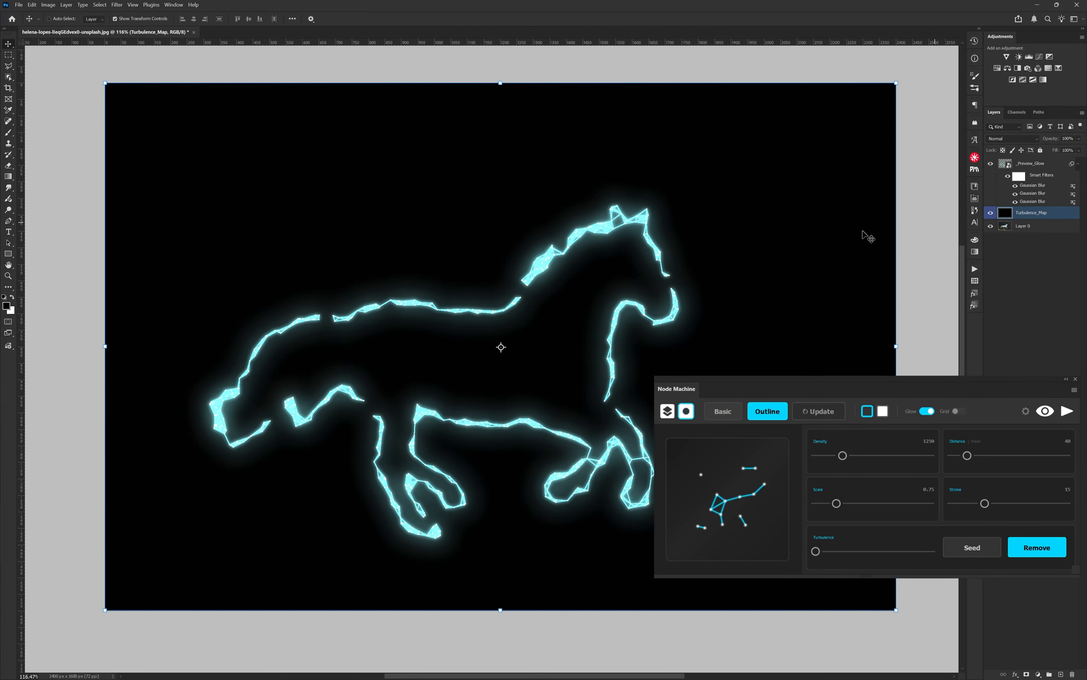
key("b")
key("x")
mouse_move(276, 309)
left_mouse_down()
mouse_move(422, 320)
mouse_move(347, 36)
left_mouse_up()
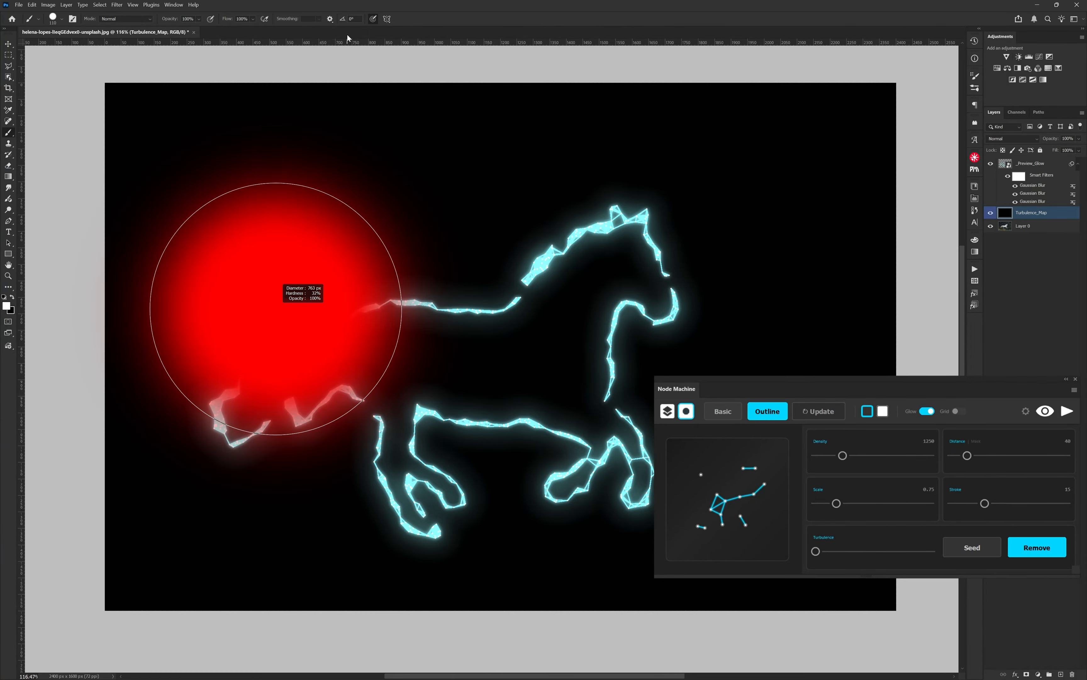
left_click_drag(298, 372, 266, 119)
left_click_drag(303, 337, 369, 342)
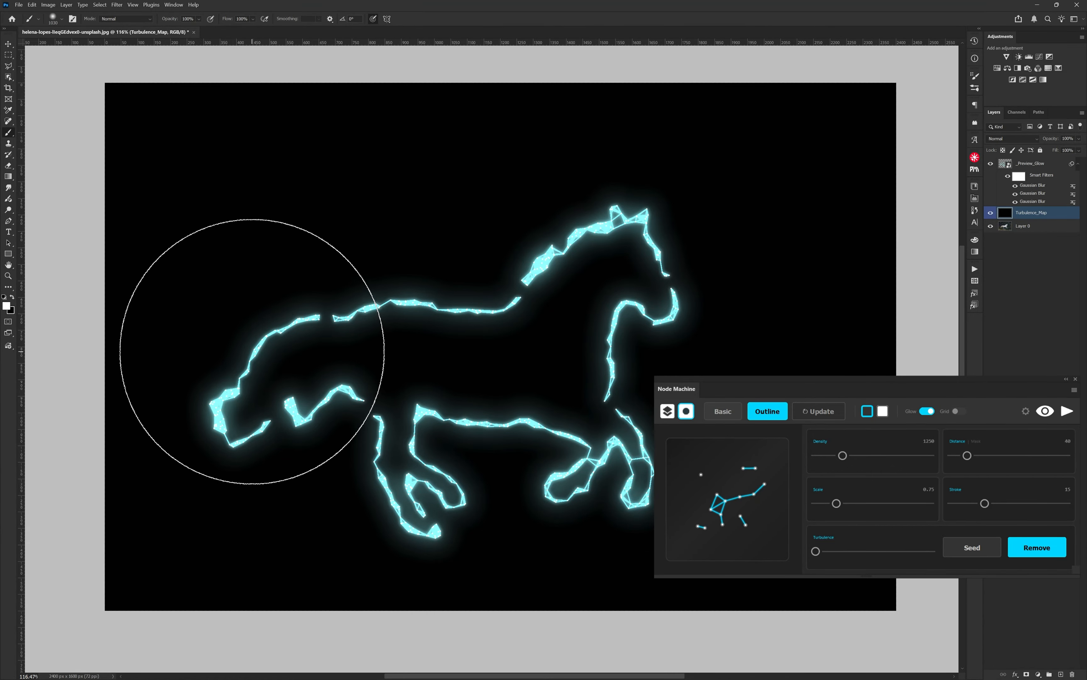
mouse_move(249, 333)
left_mouse_down()
mouse_move(396, 487)
mouse_move(248, 372)
mouse_move(401, 388)
left_mouse_up()
key("v")
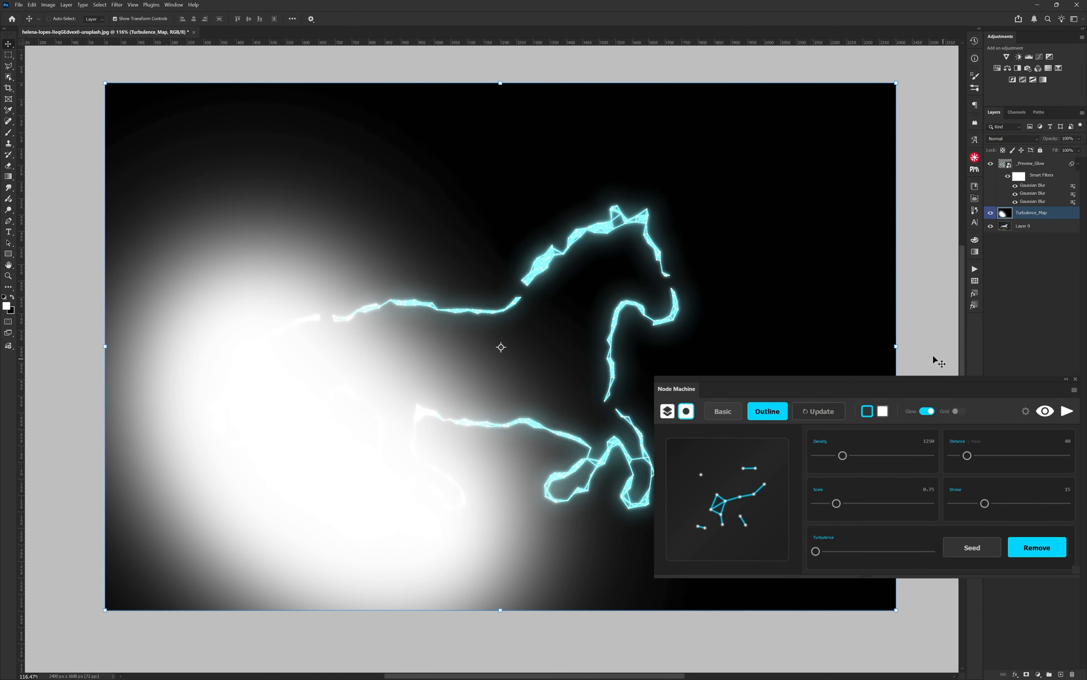
left_click(991, 212)
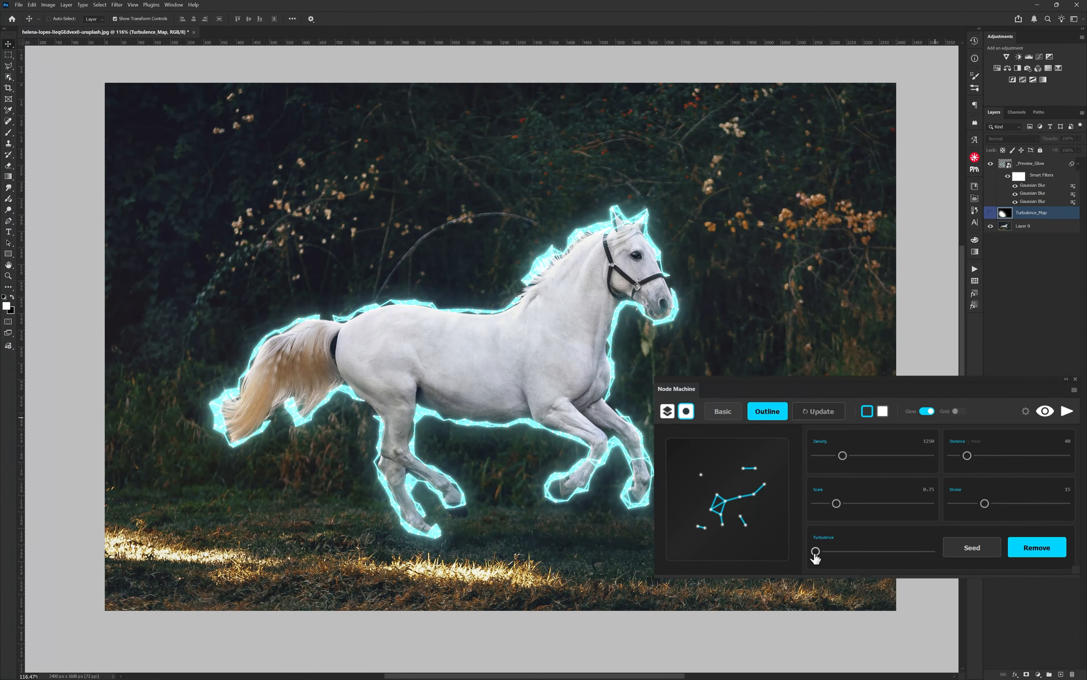
Step: Set Turbulence to 95 and Distance to 100, and restrict the connections by the map with Mask at 75
left_click_drag(819, 552, 854, 557)
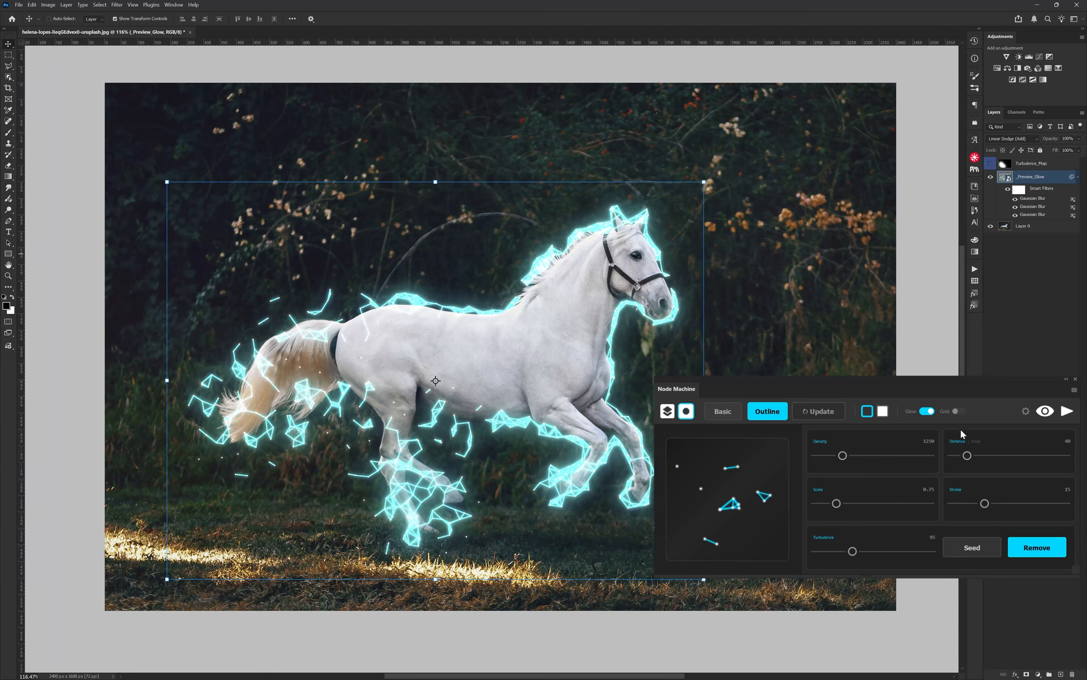
left_click_drag(967, 455, 990, 455)
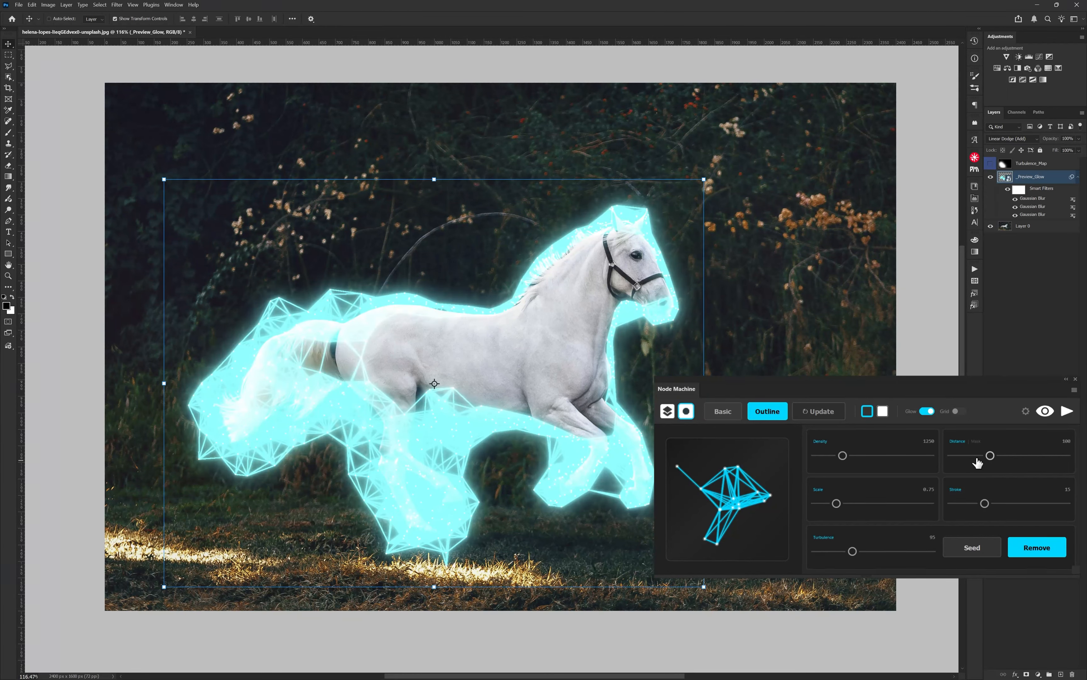
mouse_move(990, 455)
left_mouse_down()
mouse_move(966, 455)
mouse_move(1005, 455)
mouse_move(981, 456)
left_mouse_up()
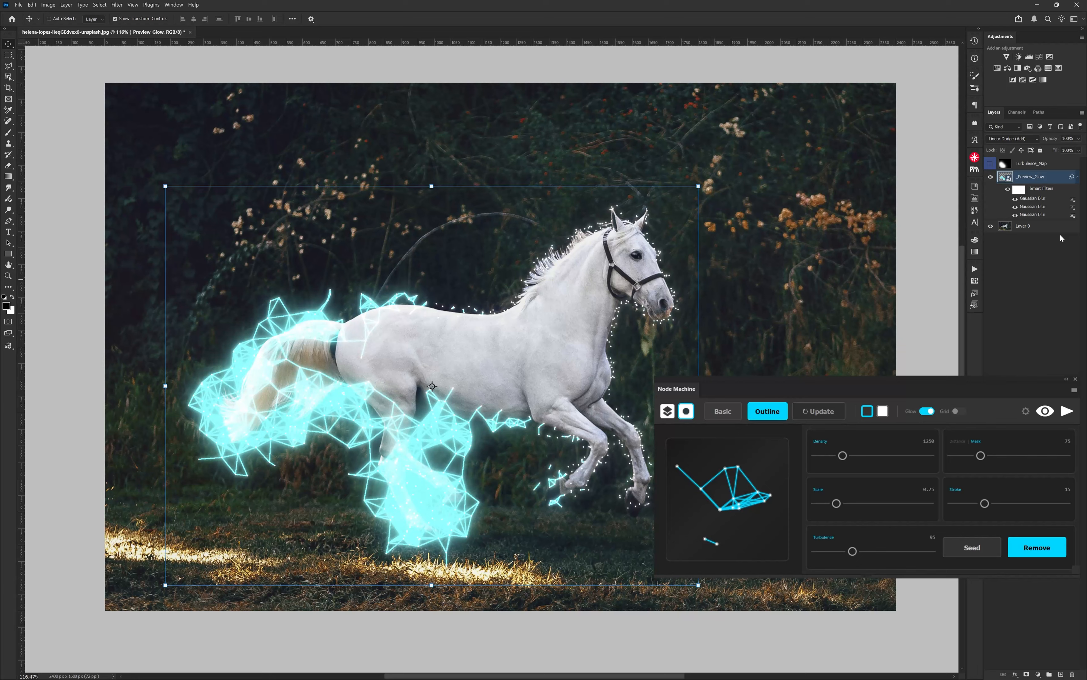
Step: Show the painted Turbulence_Map layer and remove the map through Node Machine
left_click(990, 163)
left_click(1006, 163)
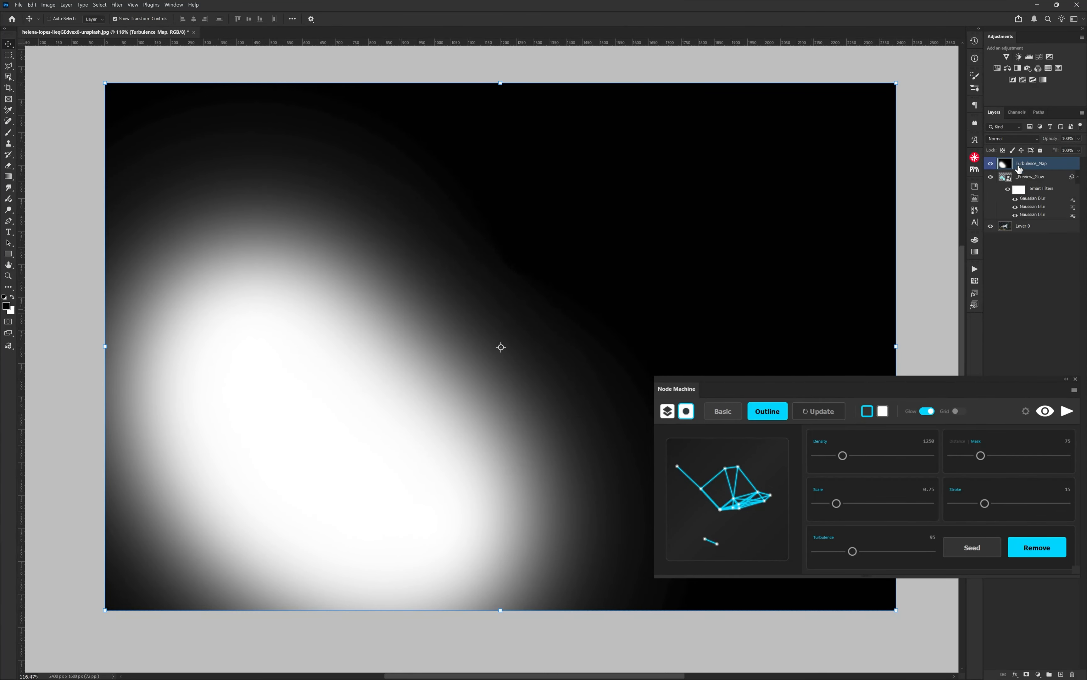
left_click(1038, 547)
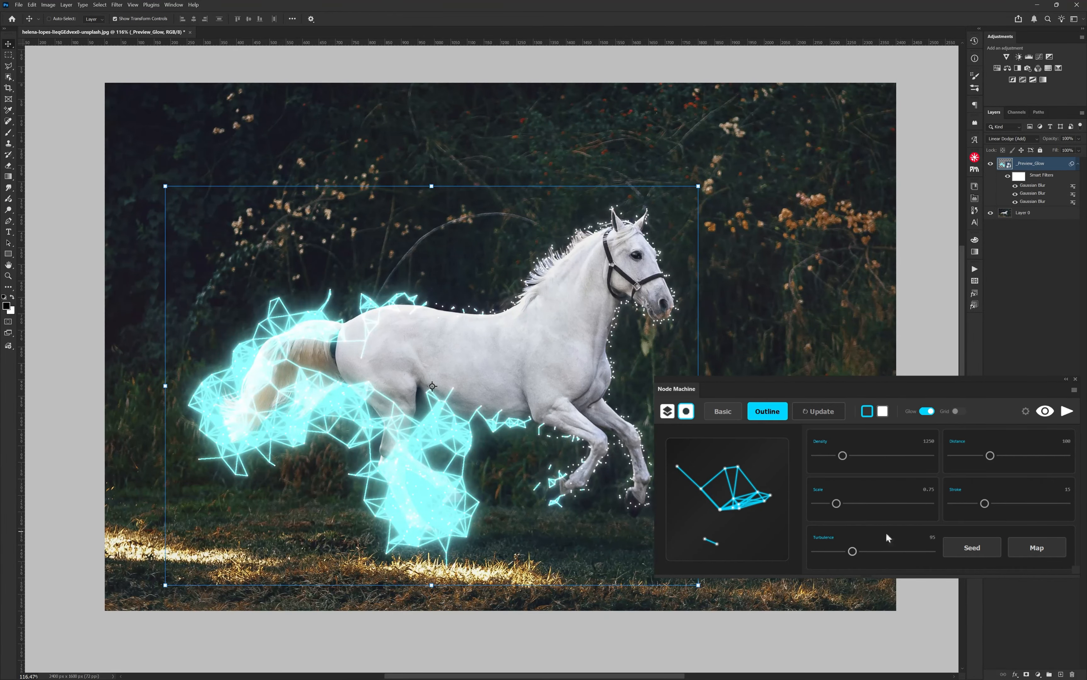
Step: Set Turbulence to 63 and Distance to 65 for the whole outline, and turn off the preview
left_click_drag(853, 550, 840, 551)
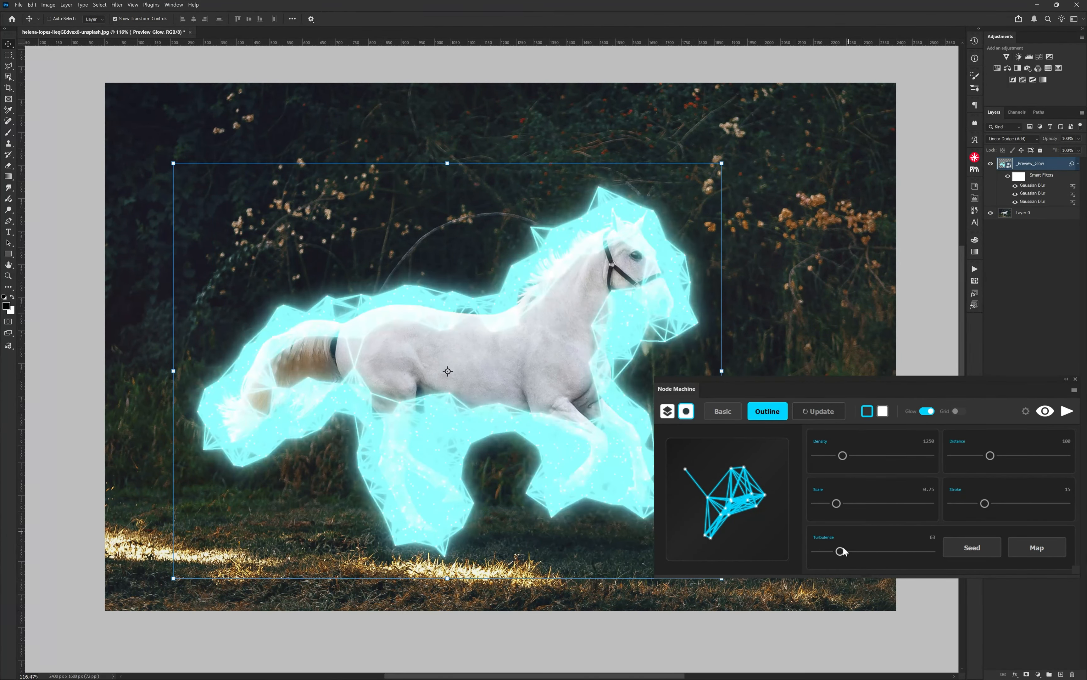
mouse_move(990, 455)
left_mouse_down()
mouse_move(965, 456)
mouse_move(976, 455)
left_mouse_up()
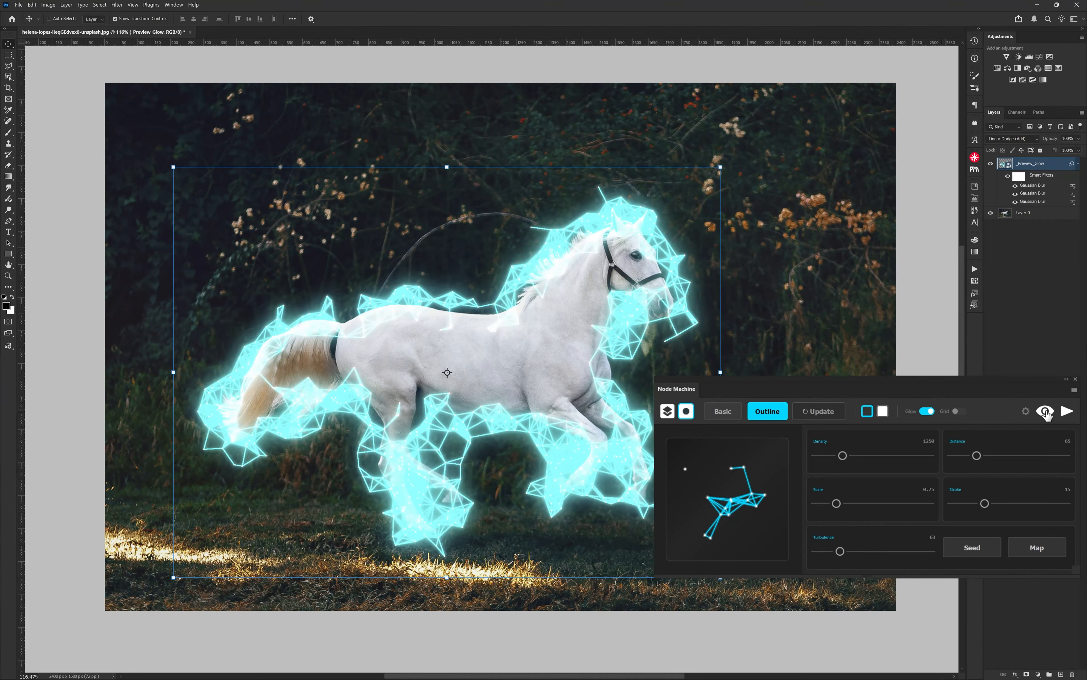
left_click(1046, 411)
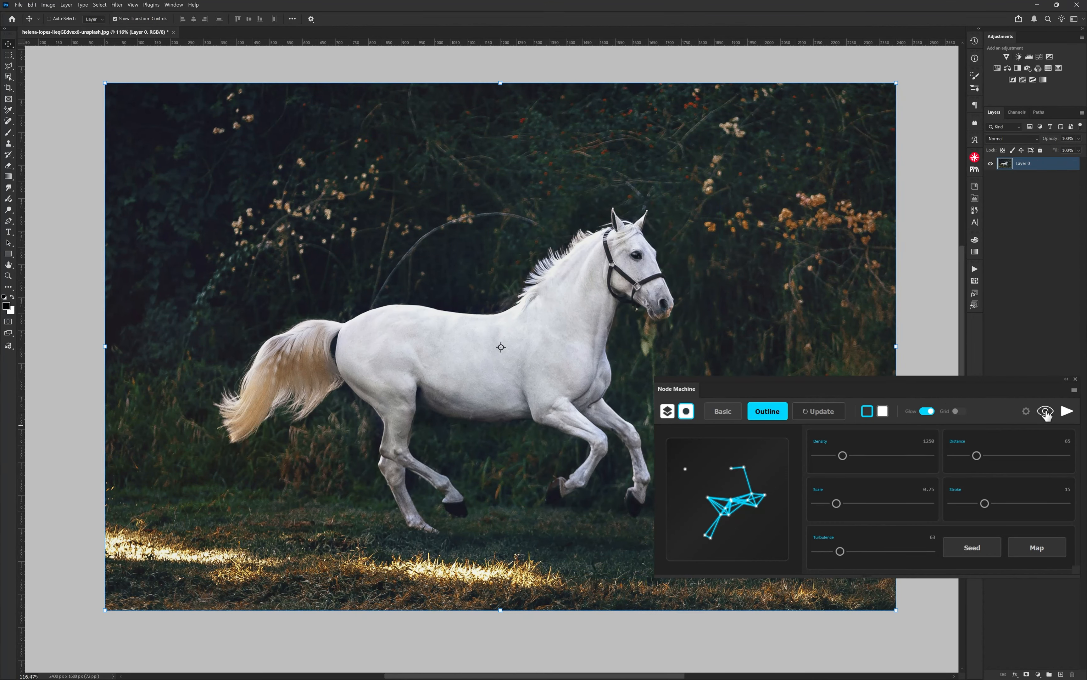
Step: Switch the node source back to the layer, and recolor the lines to blue 0030ff and the nodes to pink ff0072
left_click(668, 412)
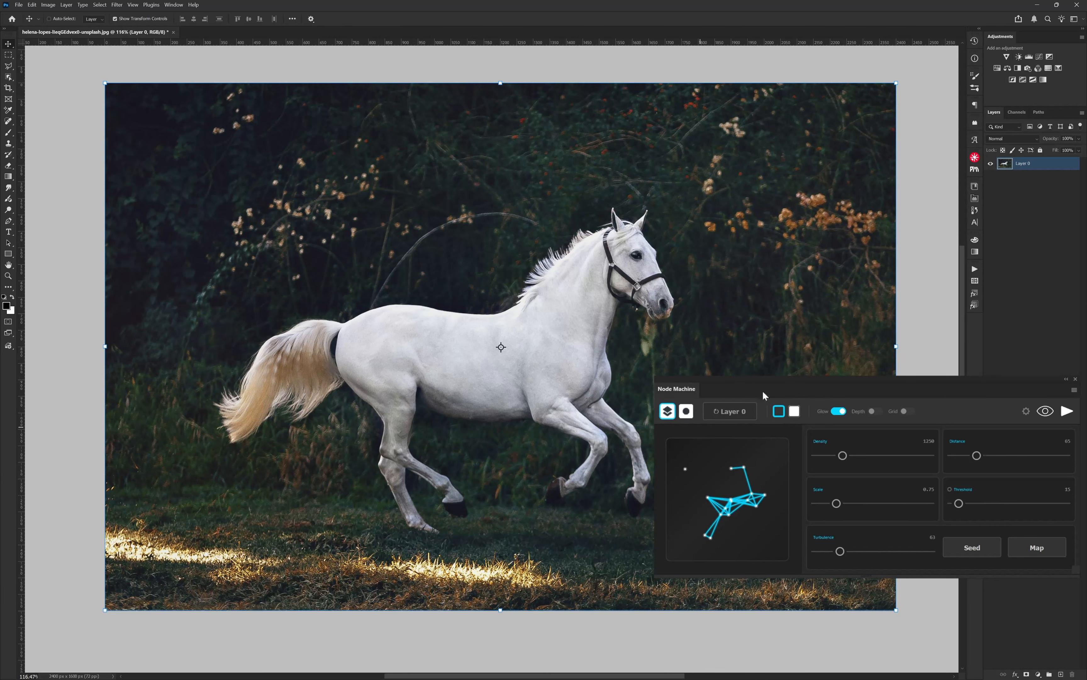
left_click(779, 411)
left_click(668, 426)
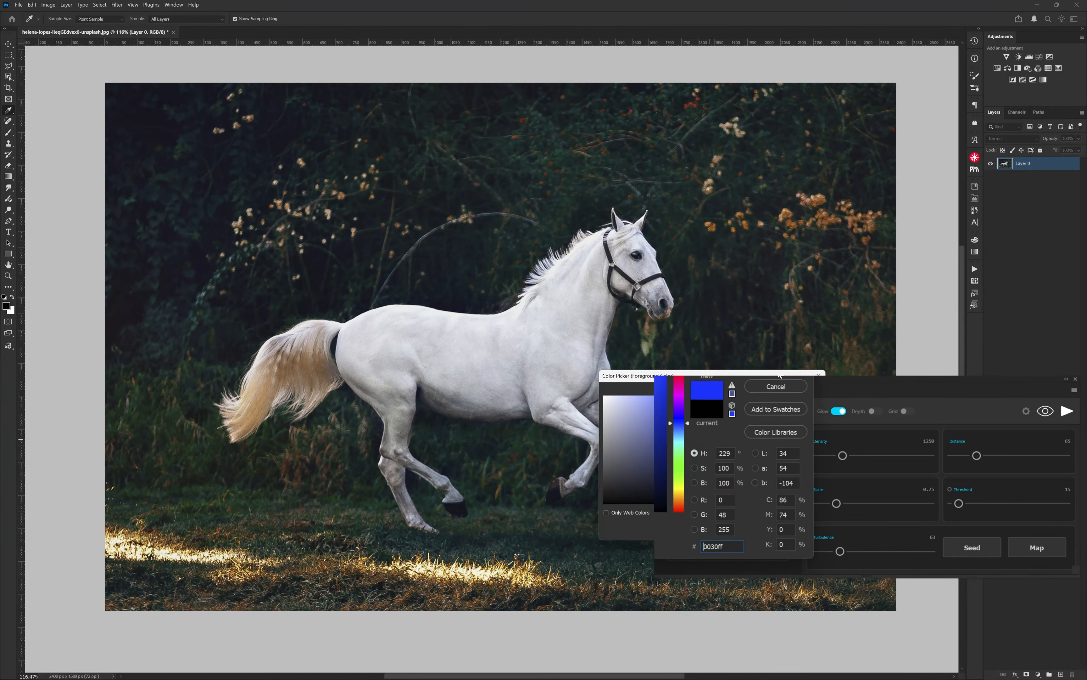
left_click(678, 381)
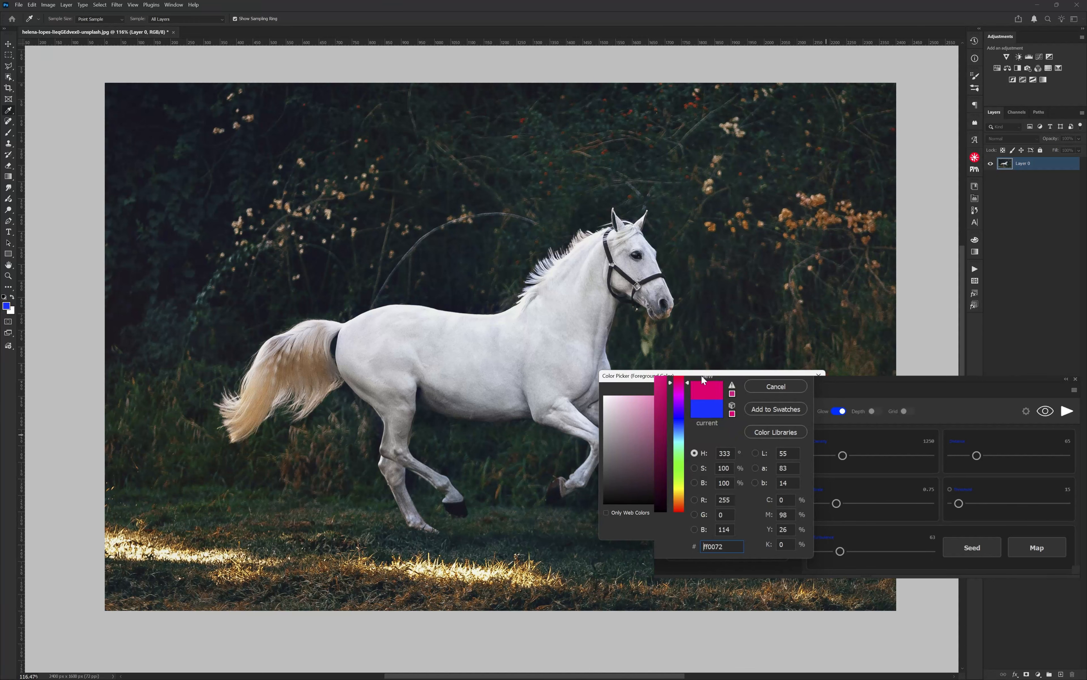
left_click(796, 389)
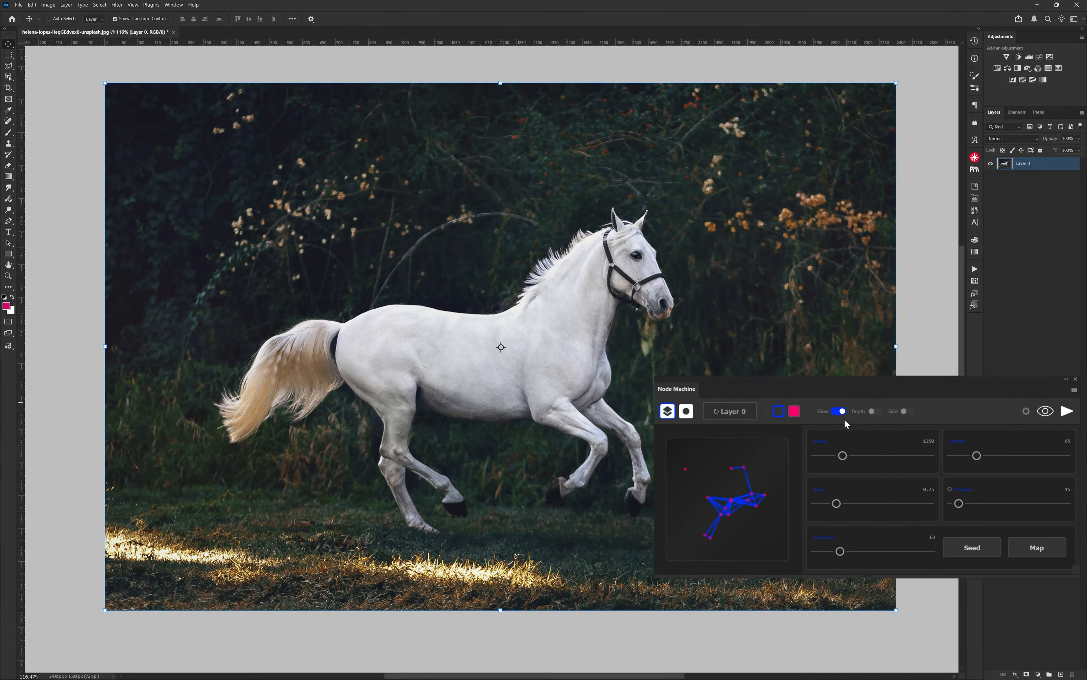
Step: Reset all Node Machine settings to their defaults and close the Info & Support options
left_click(1027, 412)
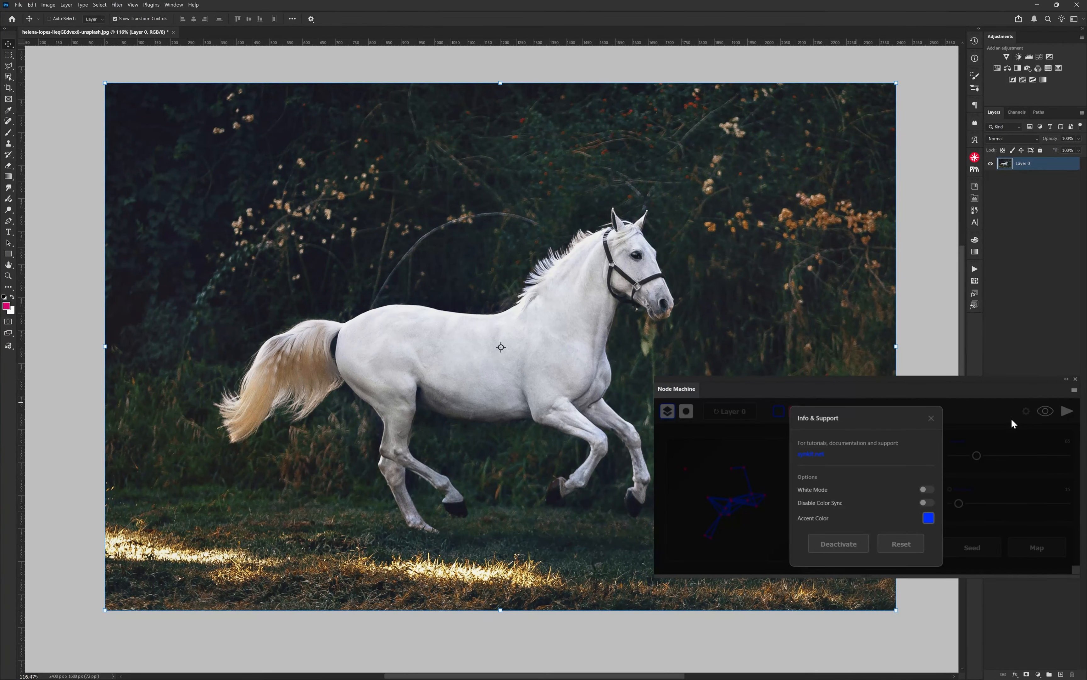
left_click(902, 547)
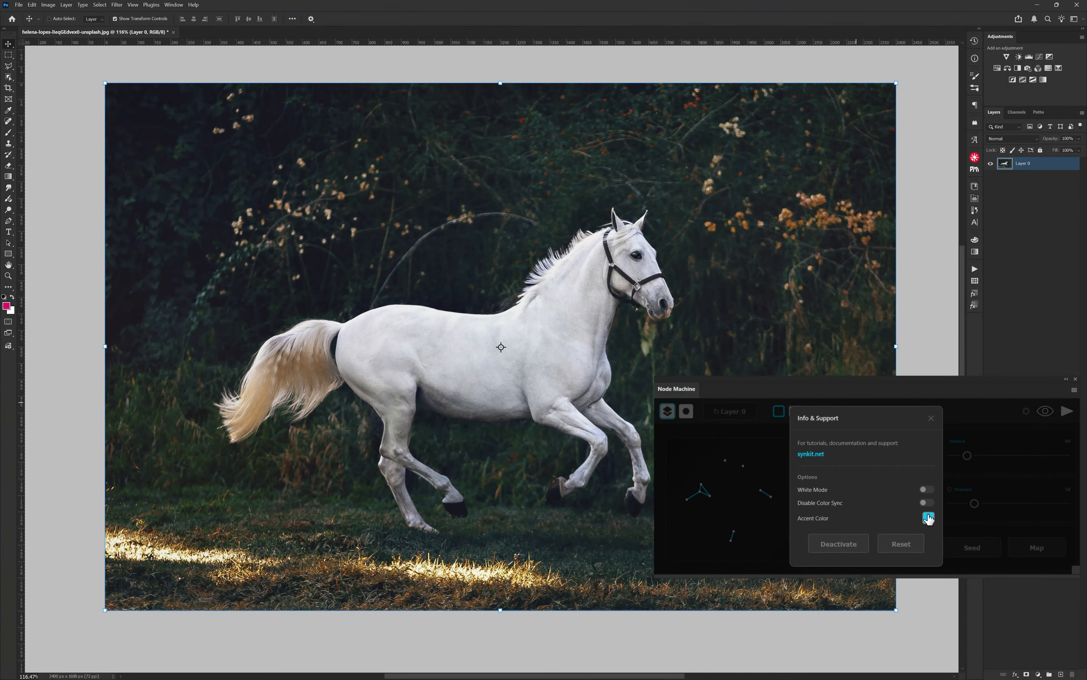
left_click(931, 419)
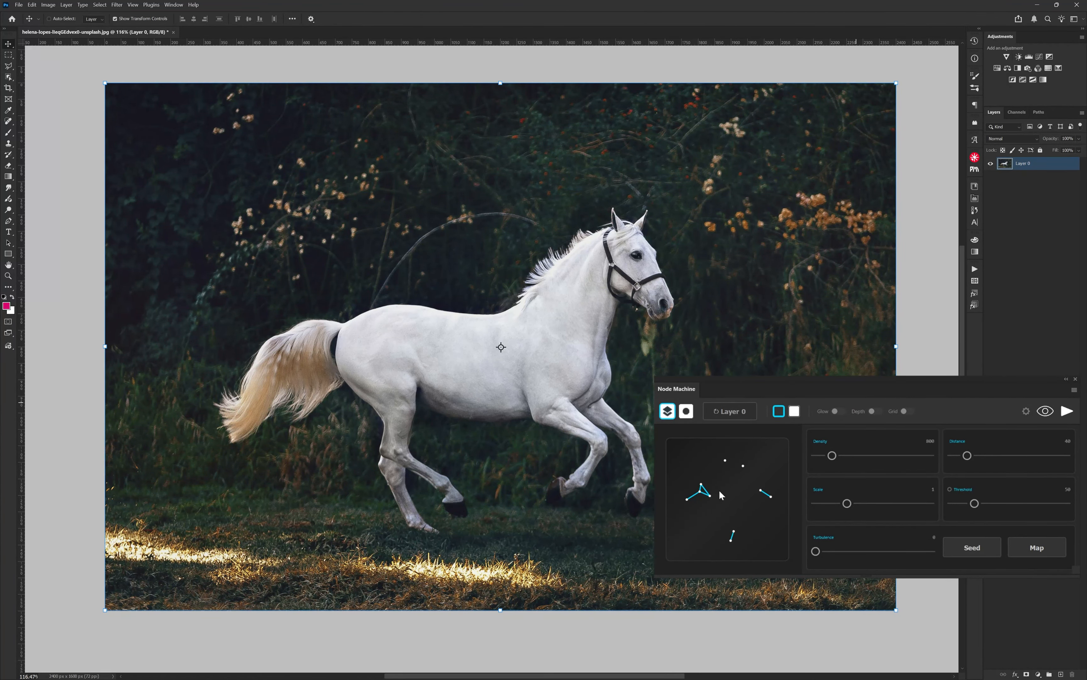
Step: Try White Mode in the plugin's options and switch it back off
left_click(1026, 411)
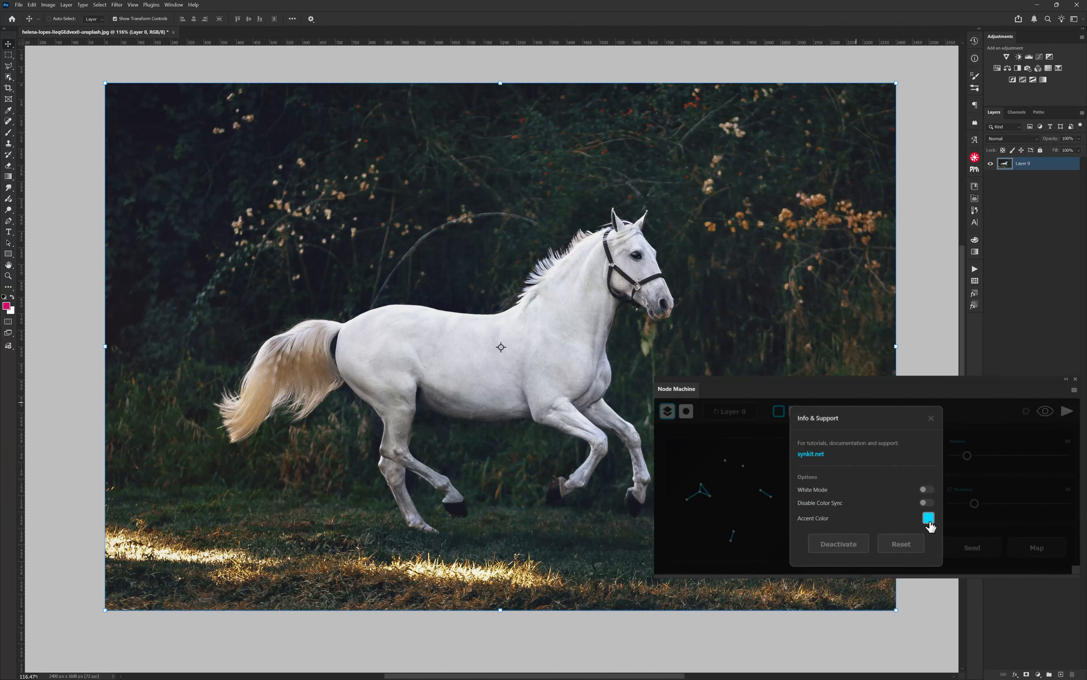
left_click(928, 490)
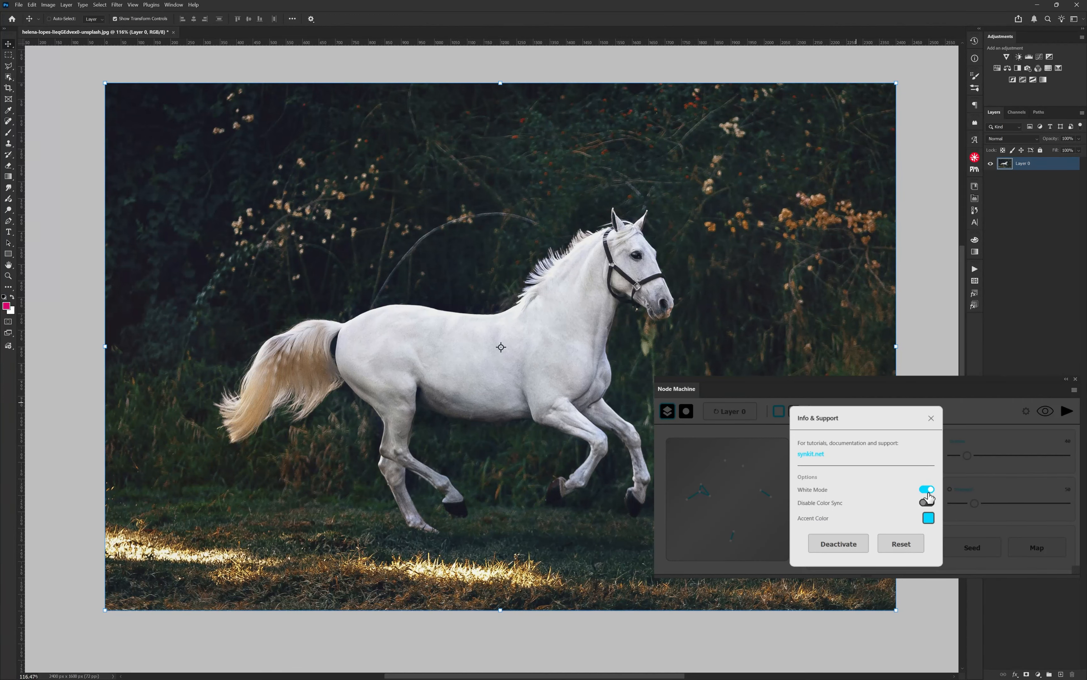
left_click(927, 491)
left_click(930, 418)
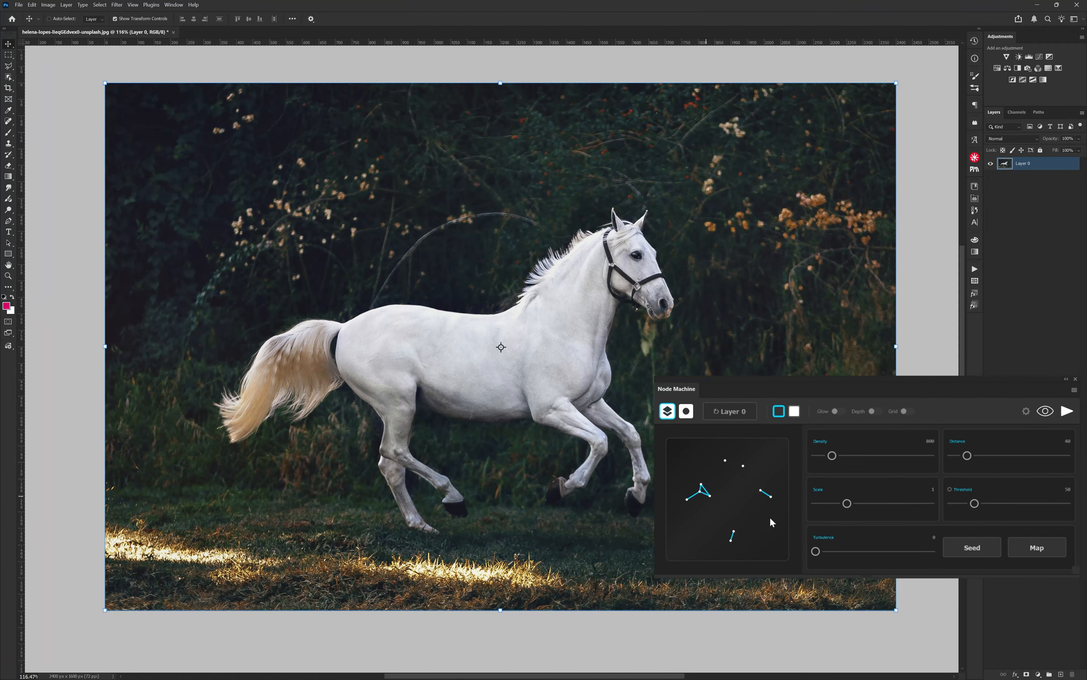
left_click_drag(836, 387, 522, 493)
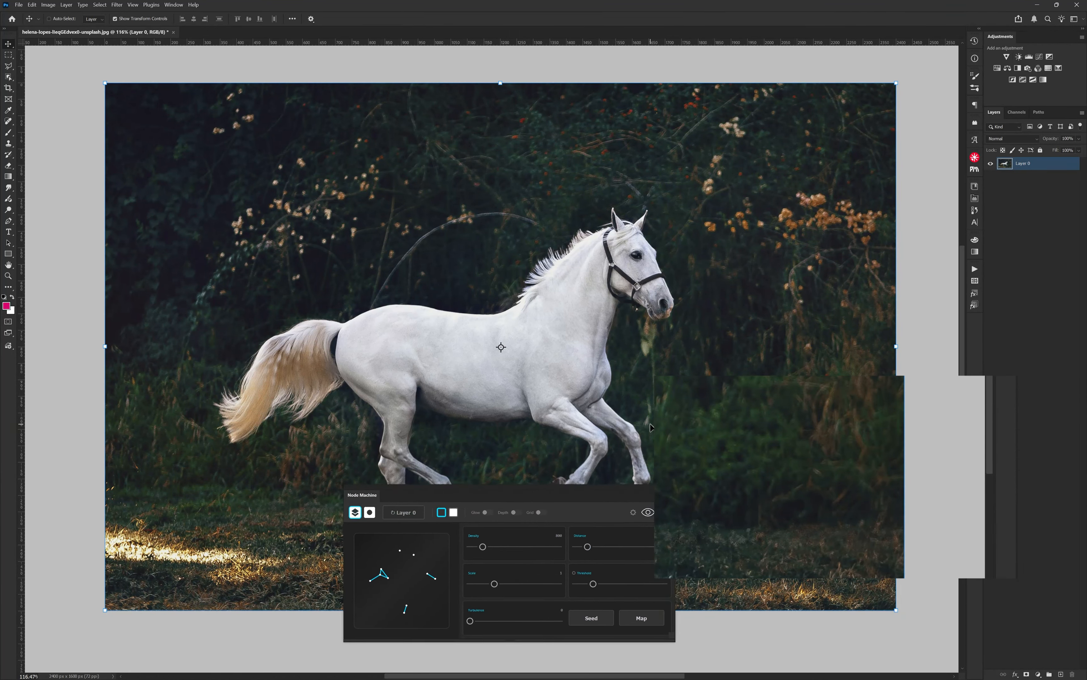